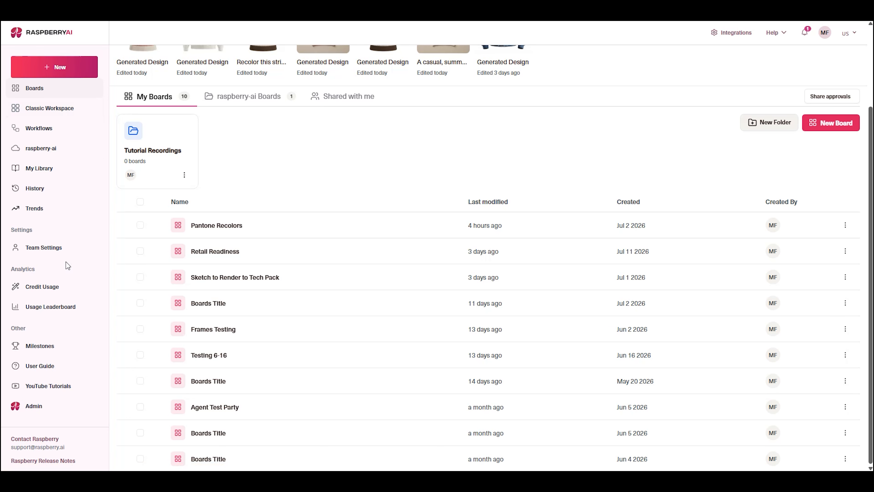
- Open the team settings and review the available integrations, including Pantone
{"action": "left_click", "coordinate": [53, 248]}
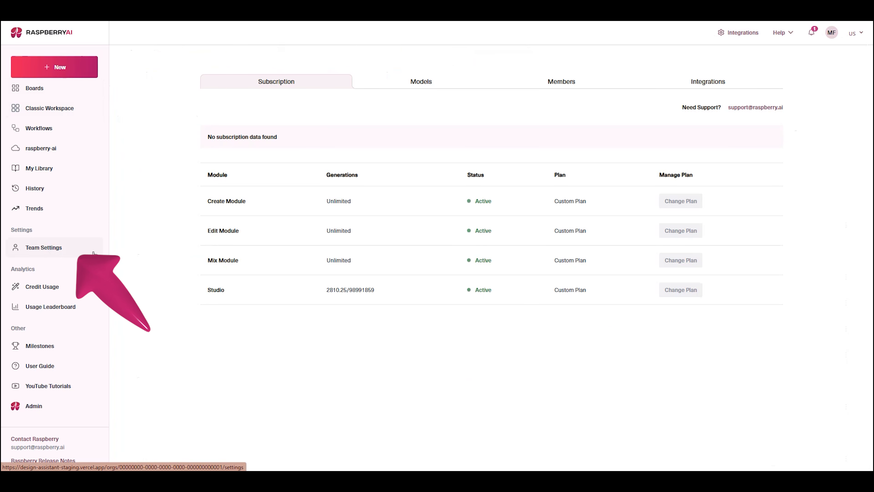
{"action": "left_click", "coordinate": [711, 88]}
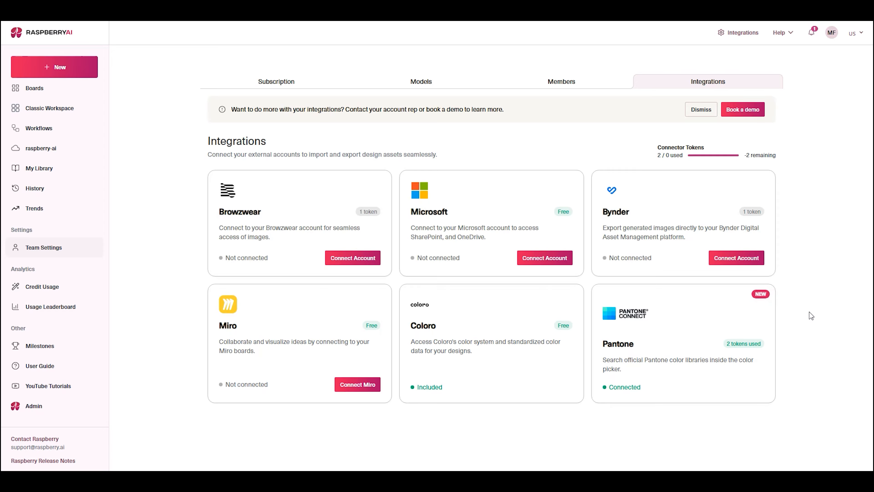
- Open the Pantone Recolors board and move the lower-right grey sweater render away from the other renders
{"action": "left_click", "coordinate": [69, 91]}
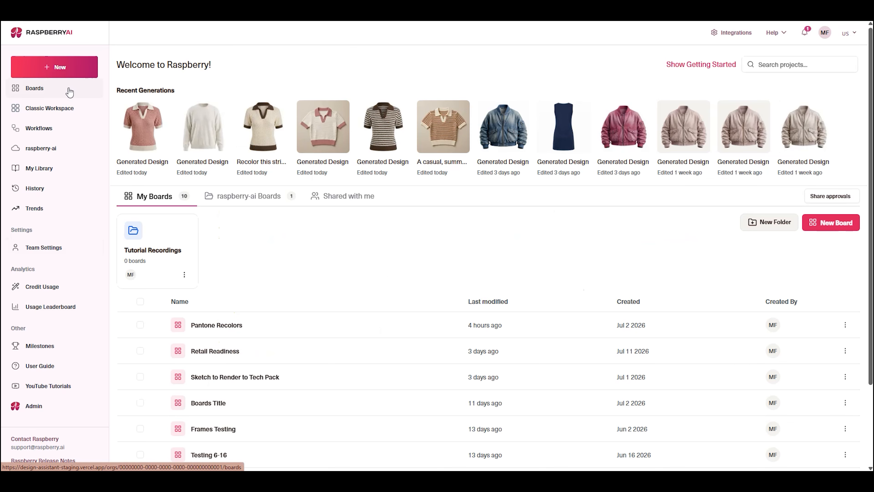
{"action": "left_click", "coordinate": [286, 329]}
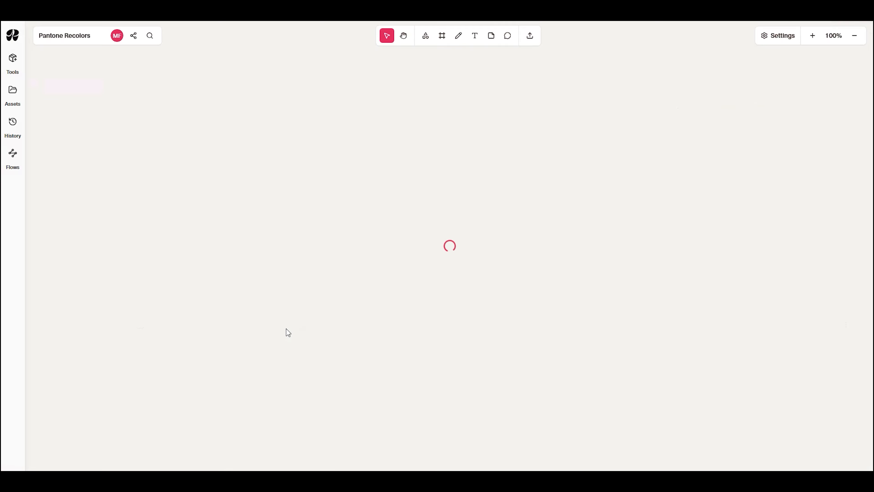
{"action": "left_click", "coordinate": [133, 178]}
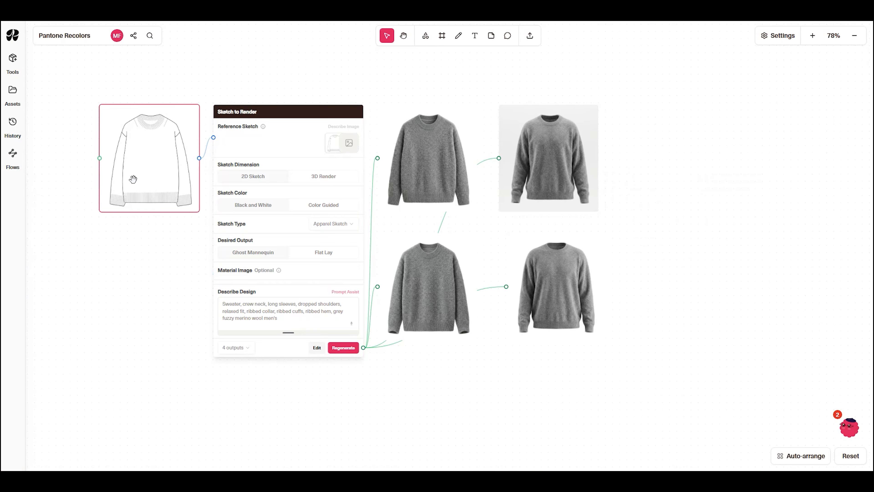
{"action": "left_click", "coordinate": [545, 357]}
{"action": "left_click", "coordinate": [543, 317]}
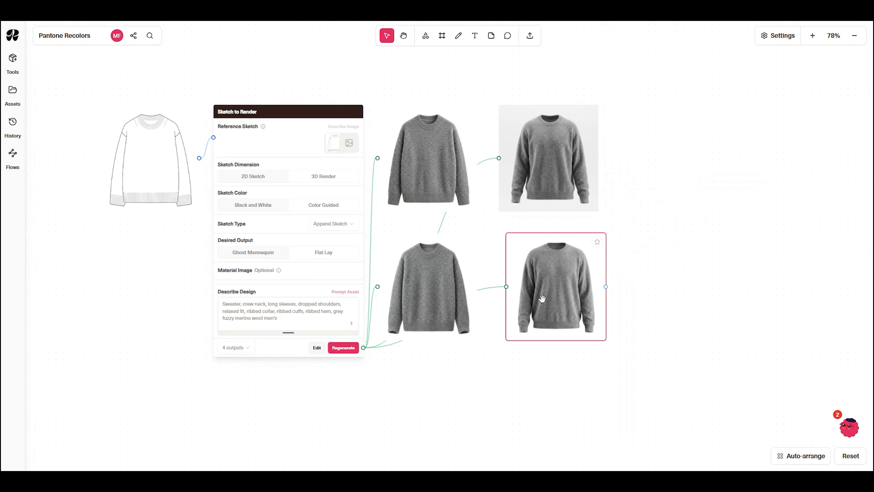
{"action": "left_click_drag", "start_coordinate": [543, 298], "coordinate": [711, 272]}
{"action": "left_click_drag", "start_coordinate": [810, 289], "coordinate": [618, 293]}
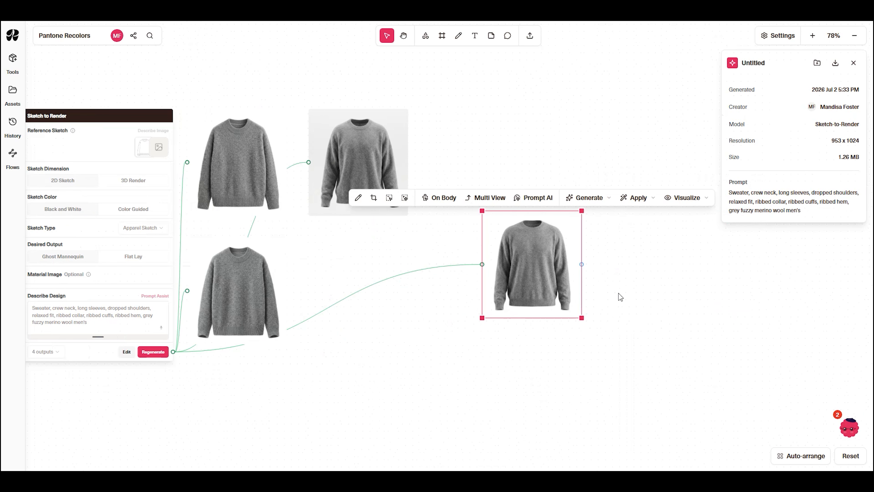
- Set up a Color edit for the separated grey sweater, applied to the full garment, and proceed to assigning colors
{"action": "left_click", "coordinate": [636, 205]}
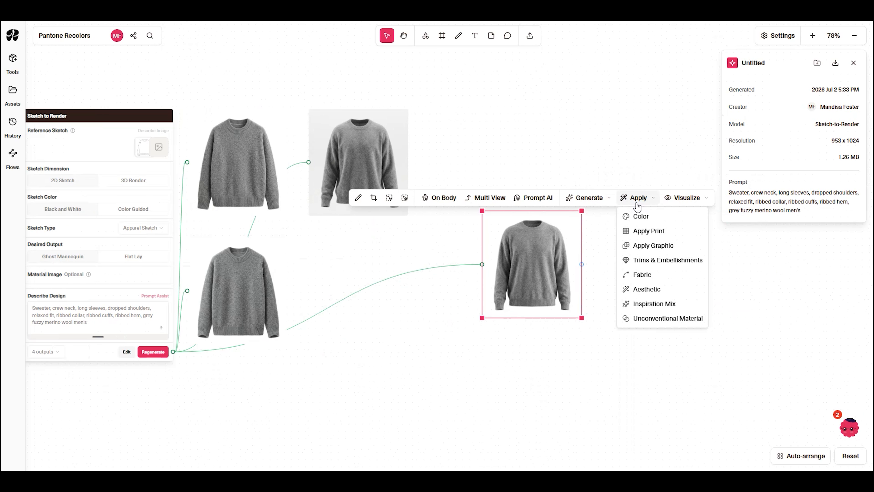
{"action": "left_click", "coordinate": [650, 218]}
{"action": "left_click_drag", "start_coordinate": [801, 298], "coordinate": [672, 274]}
{"action": "scroll", "coordinate": [671, 275], "scroll_direction": "up", "scroll_amount": 2}
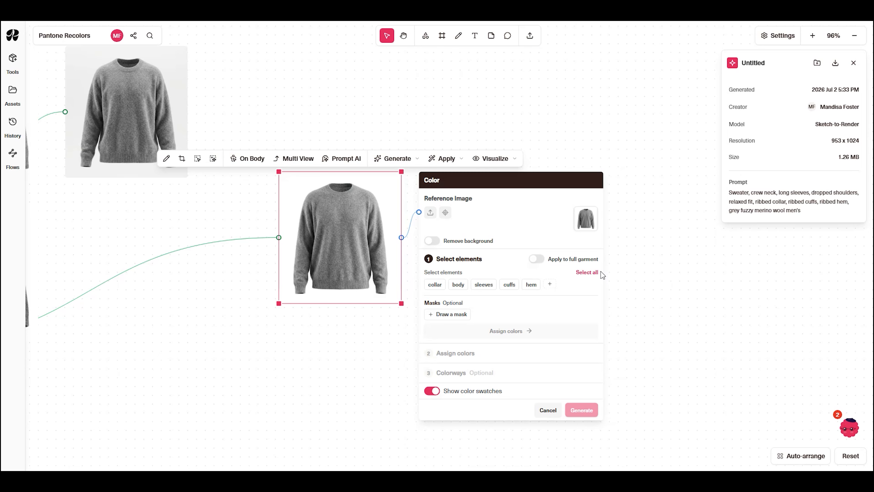
{"action": "left_click", "coordinate": [537, 259]}
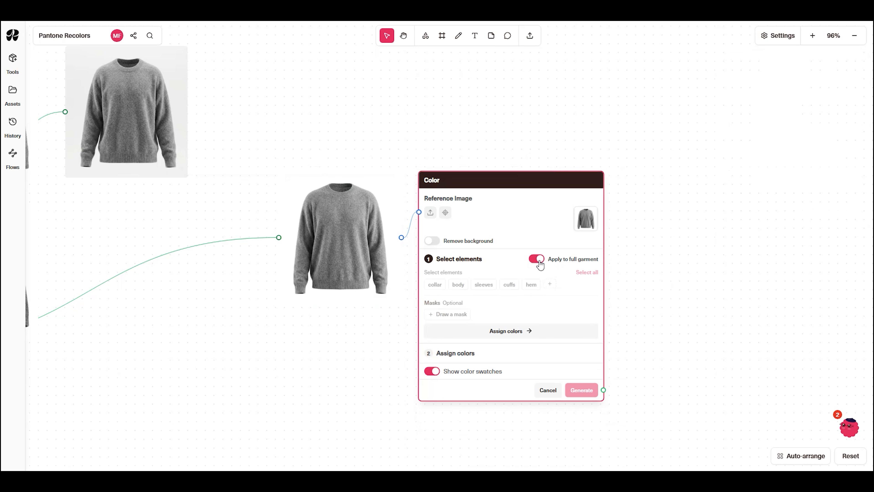
{"action": "left_click", "coordinate": [527, 331]}
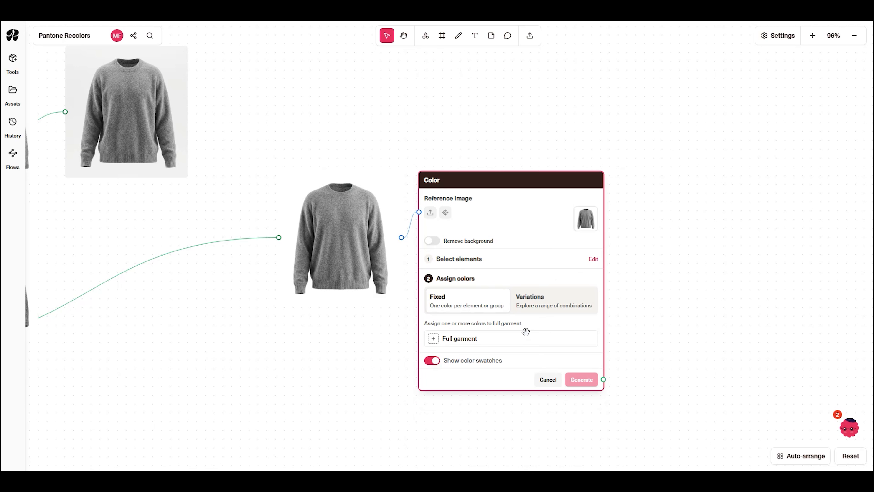
- Assign the Pantone color Cloud Dancer, 11-4201 TCX, to the full garment
{"action": "left_click", "coordinate": [433, 339]}
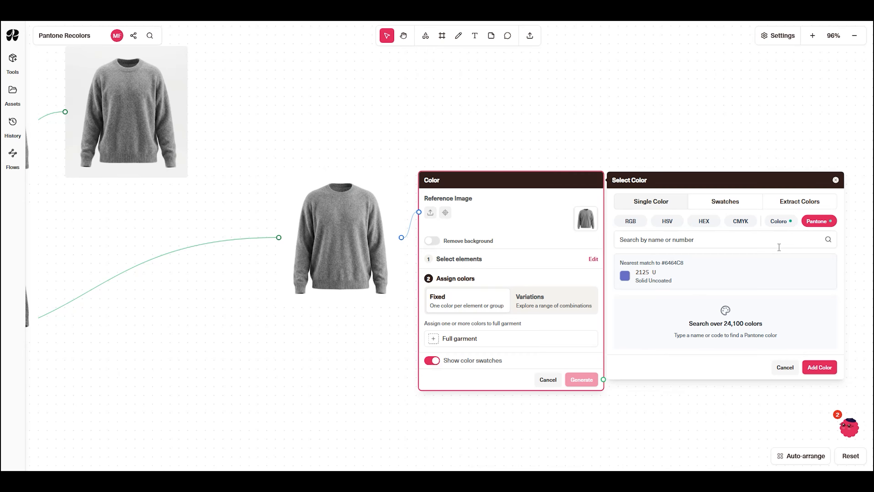
{"action": "left_click", "coordinate": [765, 243]}
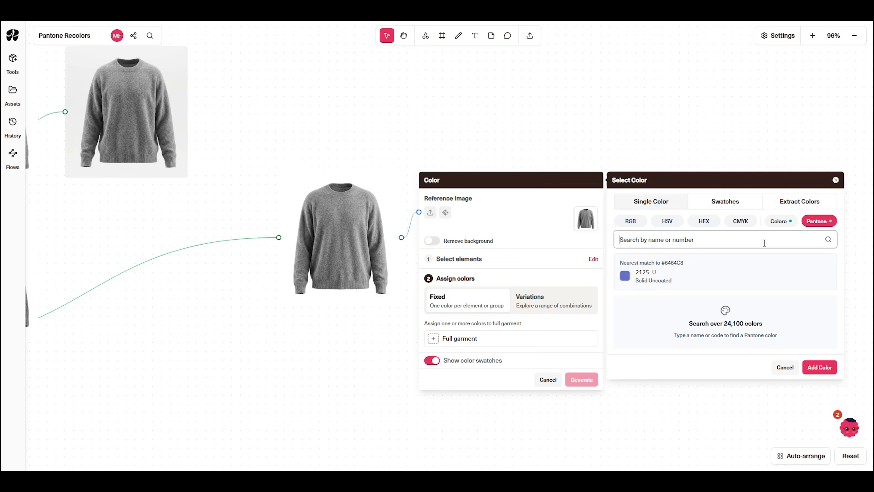
{"action": "type", "text": "Cloud Dancer"}
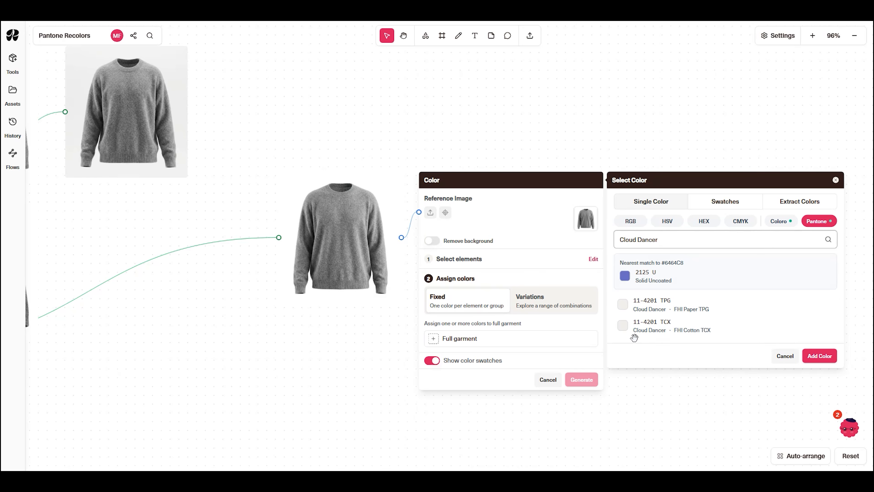
{"action": "left_click", "coordinate": [631, 329]}
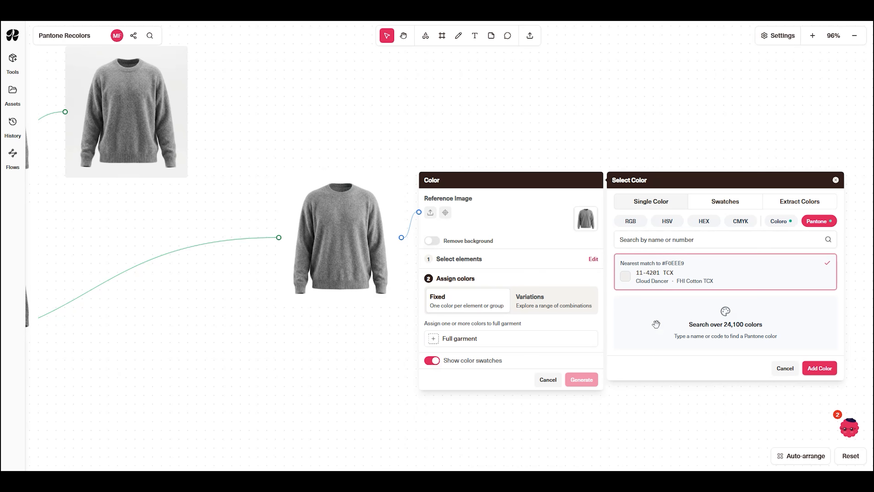
{"action": "left_click", "coordinate": [821, 376]}
- Add the Pantone color Toffee, 18-1031 TCX, to the full garment's colors
{"action": "left_click", "coordinate": [681, 239]}
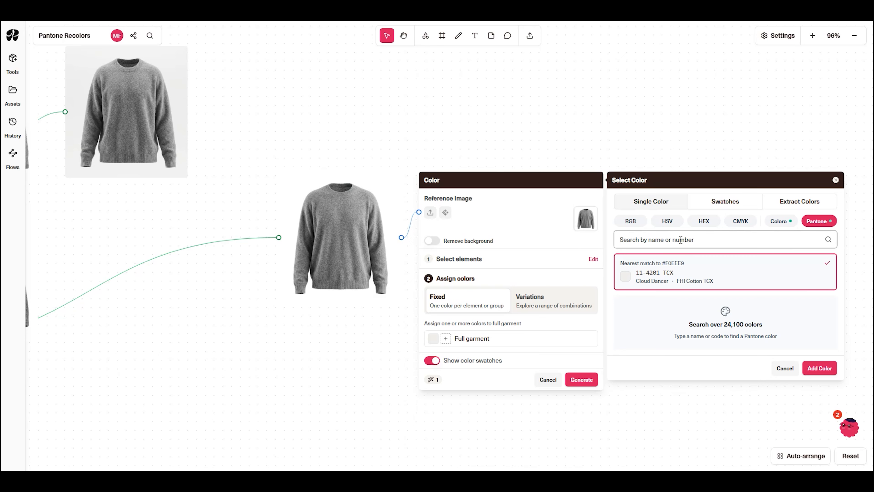
{"action": "type", "text": "Toffee"}
{"action": "left_click", "coordinate": [670, 332]}
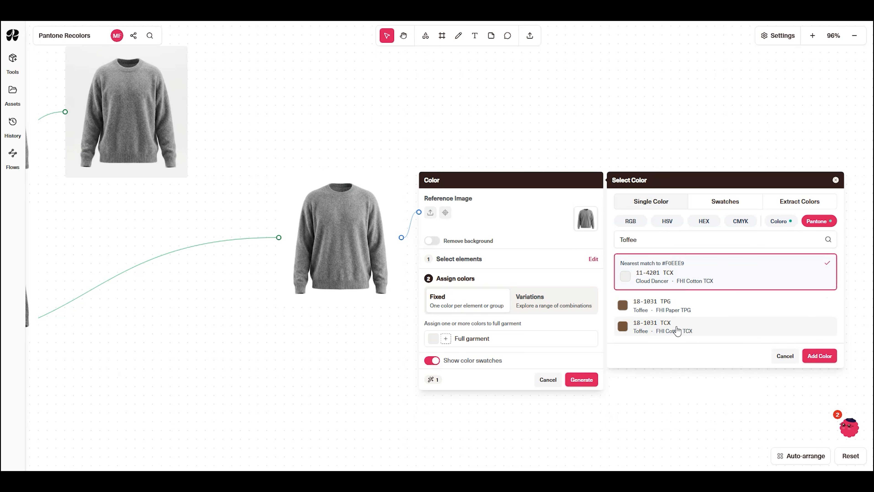
{"action": "left_click", "coordinate": [819, 368]}
- Add the Pantone color Burgundy, 19-1617 TCX, to the full garment's colors
{"action": "left_click", "coordinate": [671, 237]}
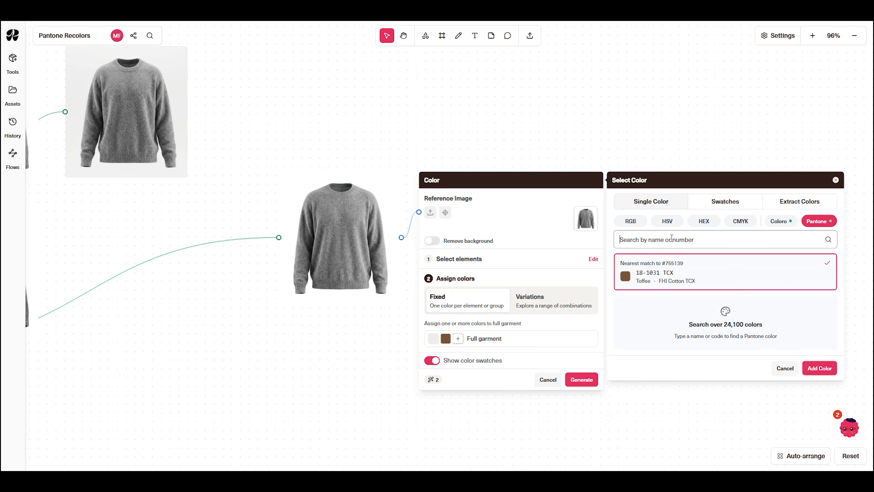
{"action": "type", "text": "Burgundy"}
{"action": "left_click", "coordinate": [672, 327]}
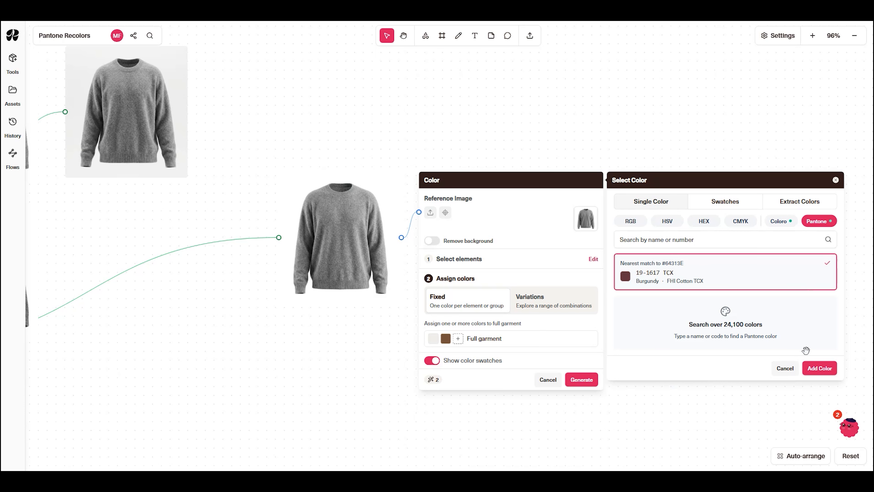
{"action": "left_click", "coordinate": [816, 368]}
- Add the Pantone color Bleached Denim, 18-3930 TCX, to the full garment and generate the sweater recolors
{"action": "left_click", "coordinate": [694, 239]}
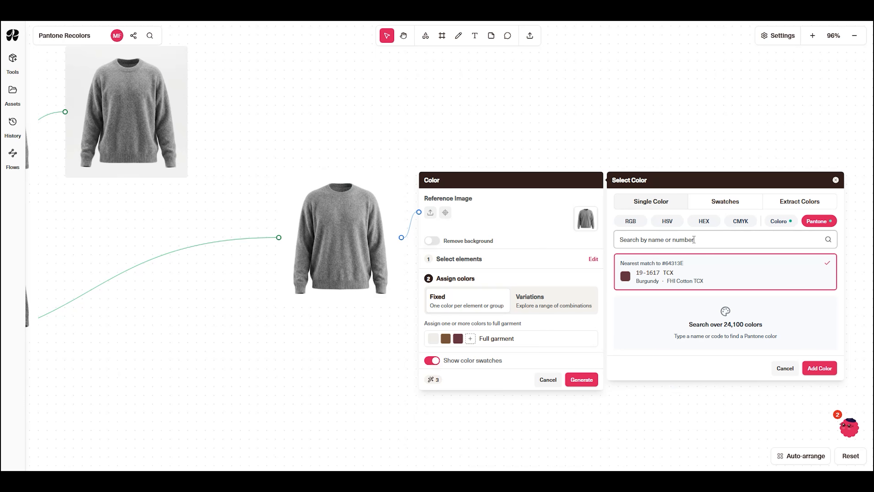
{"action": "type", "text": "Bleached Denim"}
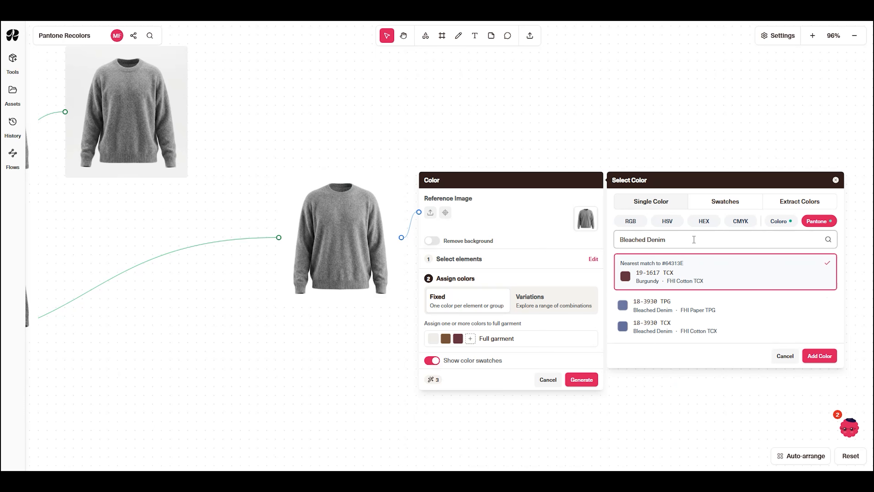
{"action": "left_click", "coordinate": [714, 329]}
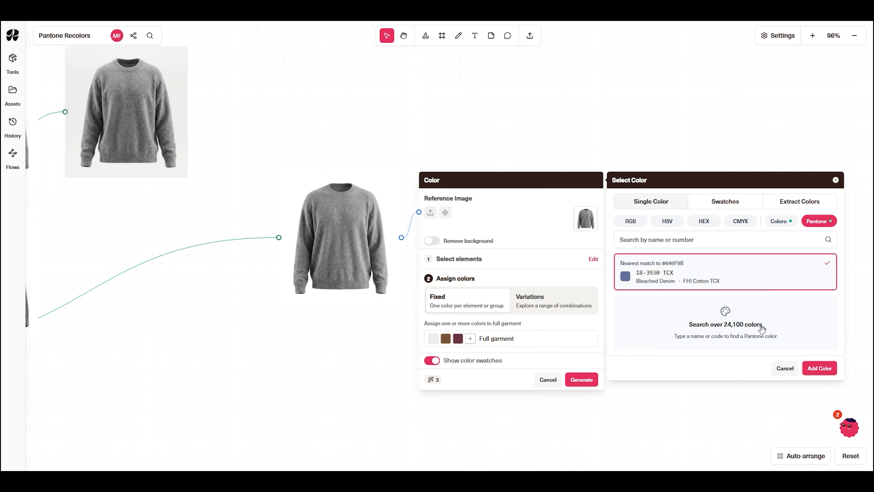
{"action": "left_click", "coordinate": [821, 369]}
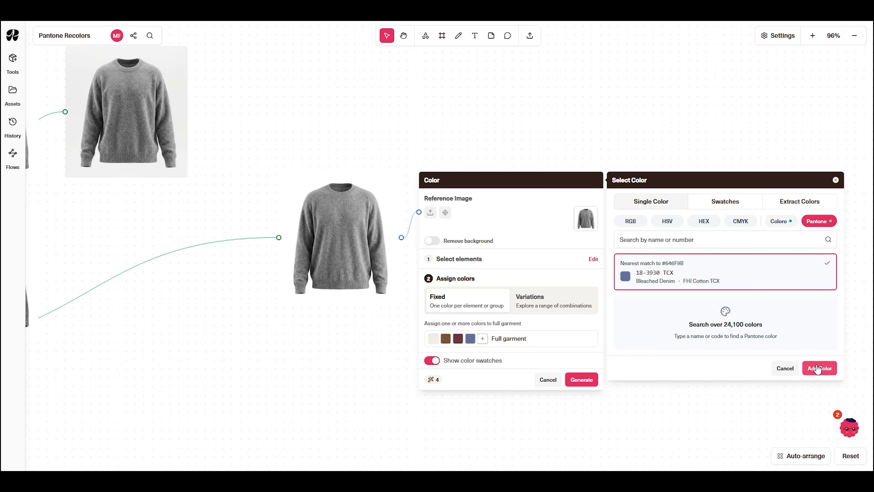
{"action": "left_click", "coordinate": [836, 180]}
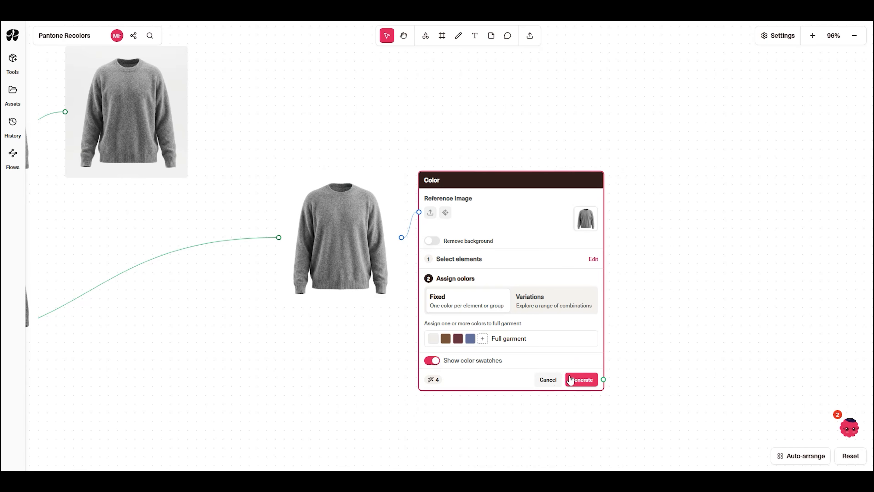
{"action": "left_click", "coordinate": [582, 380]}
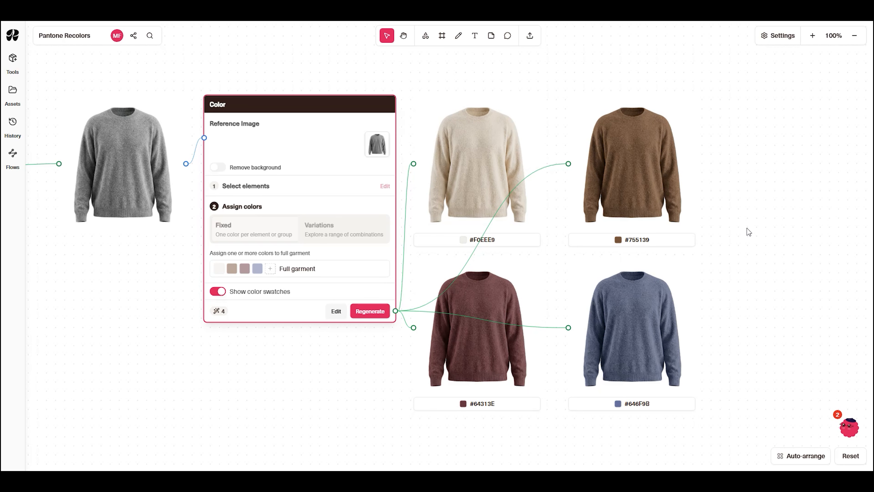
- Create a Color edit for the cream polo top with brown trim and place its node farther from the image
{"action": "scroll", "coordinate": [747, 229], "scroll_direction": "down", "scroll_amount": 3}
{"action": "left_click_drag", "start_coordinate": [355, 388], "coordinate": [484, 170]}
{"action": "left_click_drag", "start_coordinate": [259, 333], "coordinate": [692, 317]}
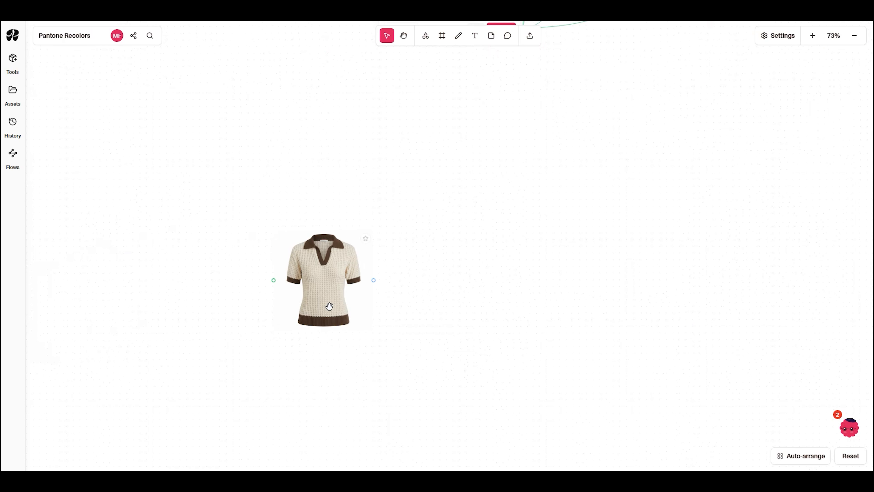
{"action": "scroll", "coordinate": [328, 308], "scroll_direction": "up", "scroll_amount": 3}
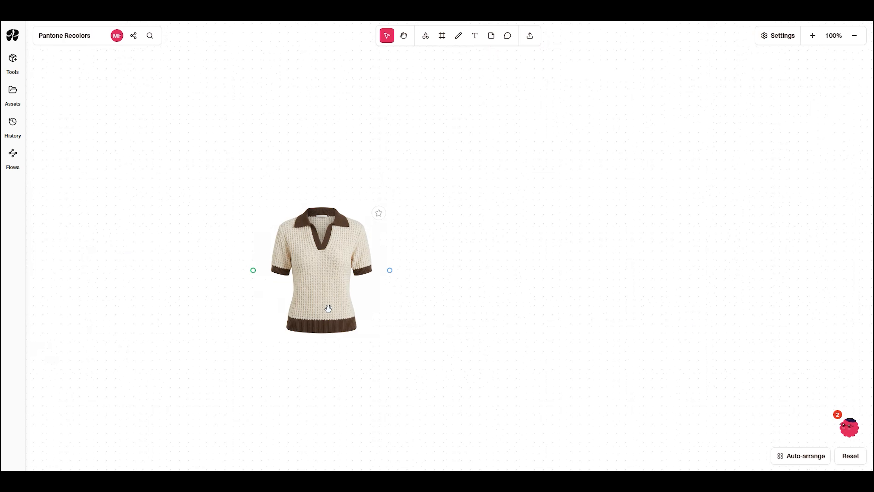
{"action": "left_click", "coordinate": [334, 278]}
{"action": "mouse_move", "coordinate": [418, 193]}
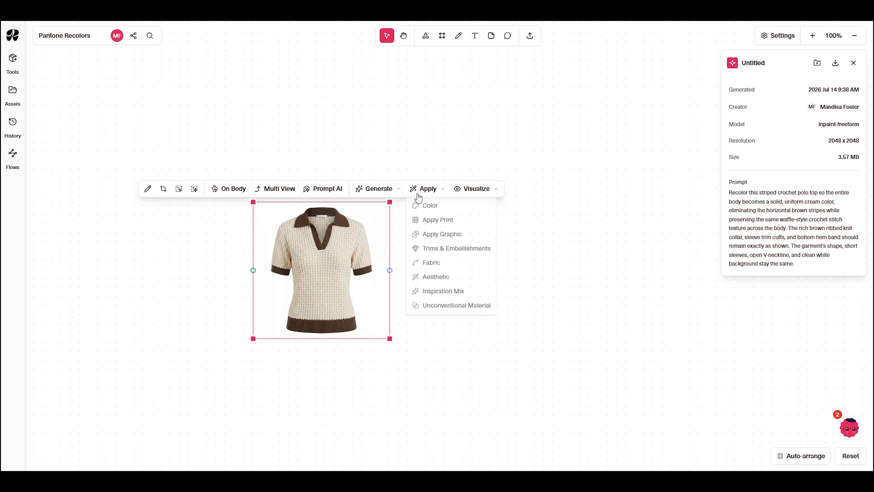
{"action": "left_click", "coordinate": [439, 211]}
{"action": "left_click_drag", "start_coordinate": [481, 212], "coordinate": [572, 180]}
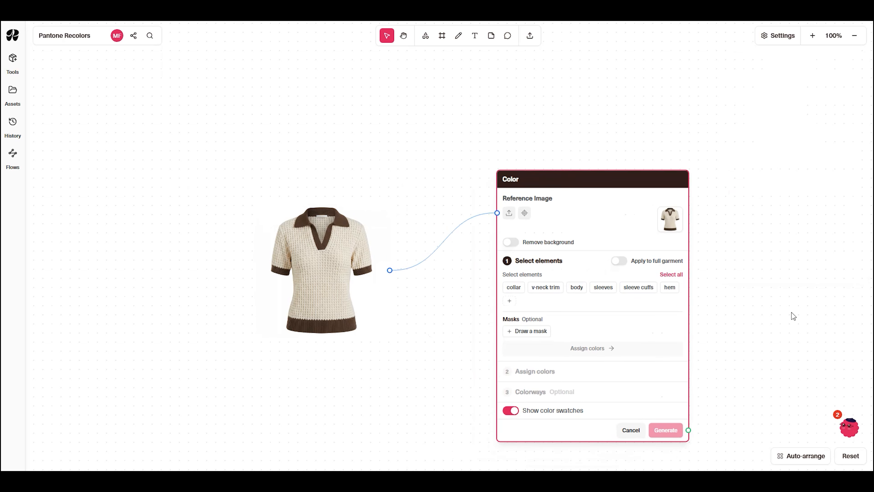
- Select all of the polo's elements for recoloring instead of the full garment and proceed to assigning colors
{"action": "left_click", "coordinate": [620, 262]}
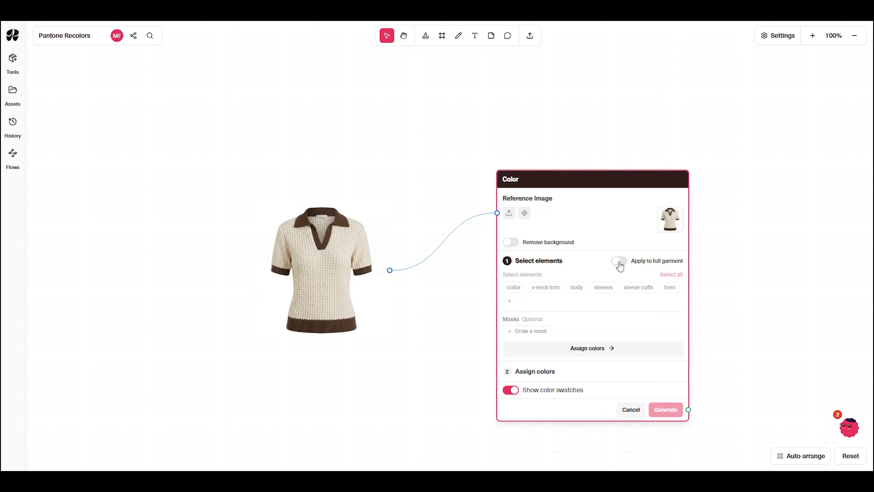
{"action": "left_click", "coordinate": [619, 263]}
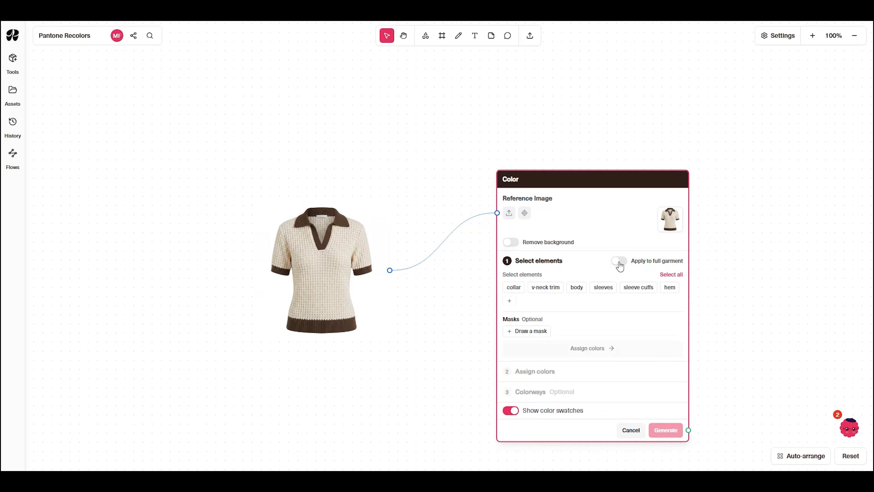
{"action": "left_click", "coordinate": [670, 274]}
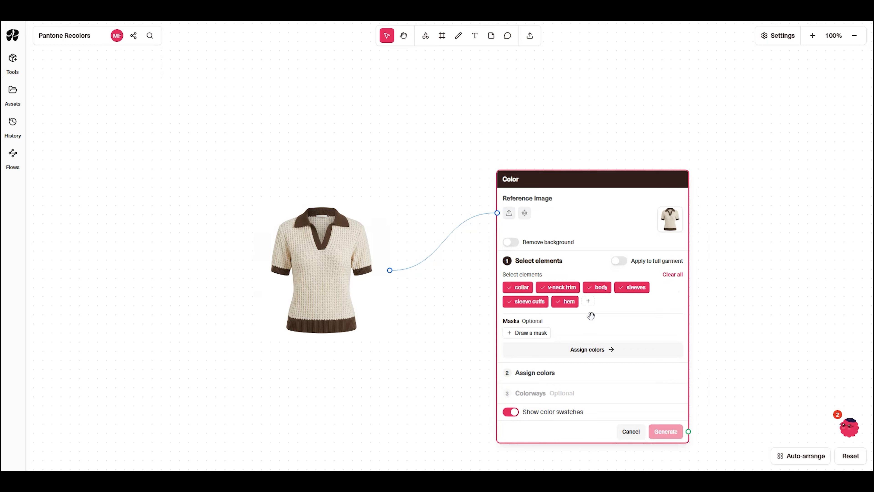
{"action": "left_click", "coordinate": [613, 351]}
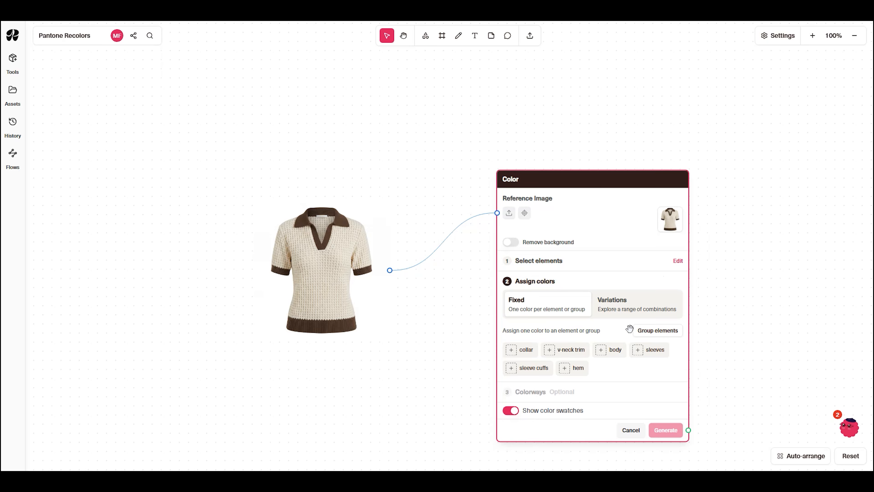
- Group the polo's collar, v-neck trim, sleeve cuffs and hem so they share one fixed color
{"action": "left_click", "coordinate": [652, 331]}
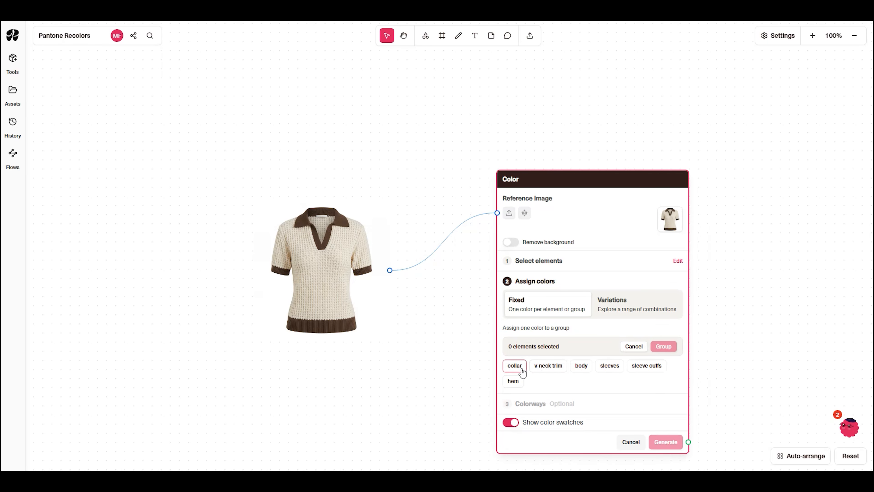
{"action": "left_click", "coordinate": [514, 366]}
{"action": "left_click", "coordinate": [566, 368]}
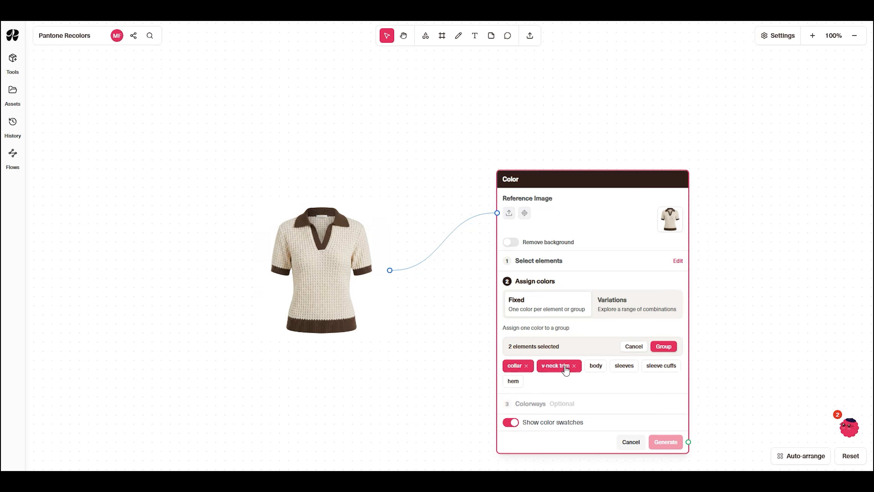
{"action": "left_click", "coordinate": [660, 368]}
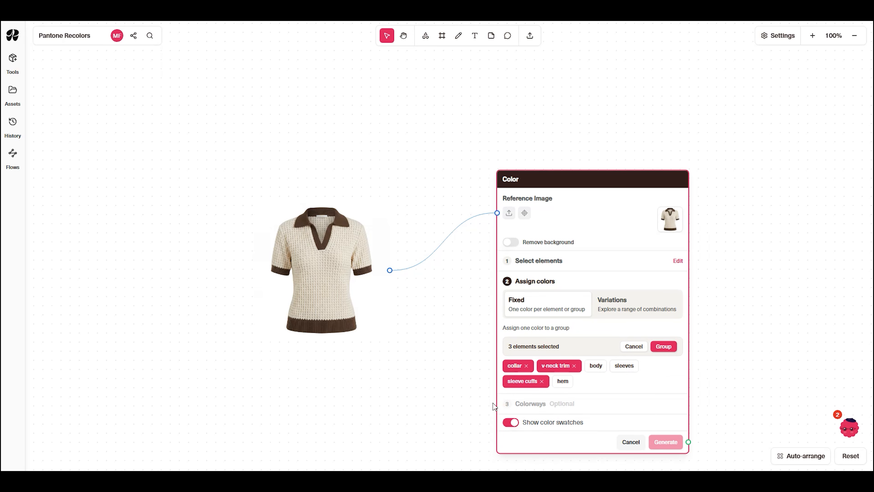
{"action": "left_click", "coordinate": [561, 385]}
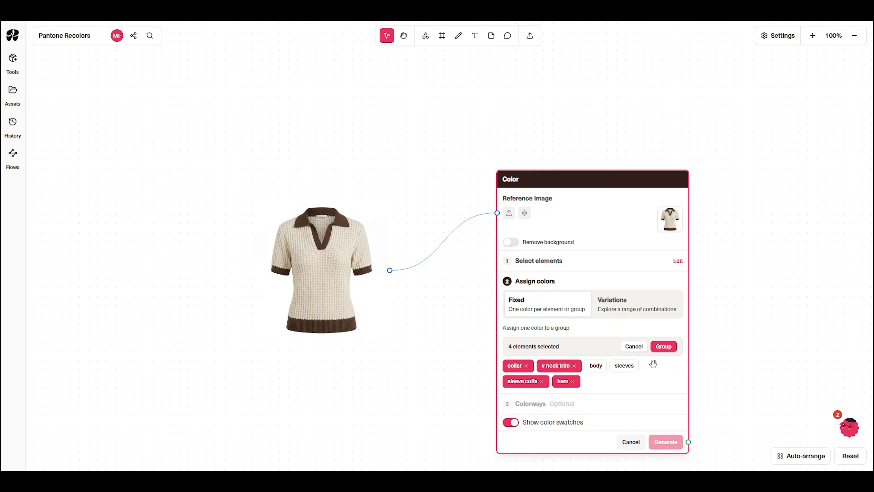
{"action": "left_click", "coordinate": [664, 347]}
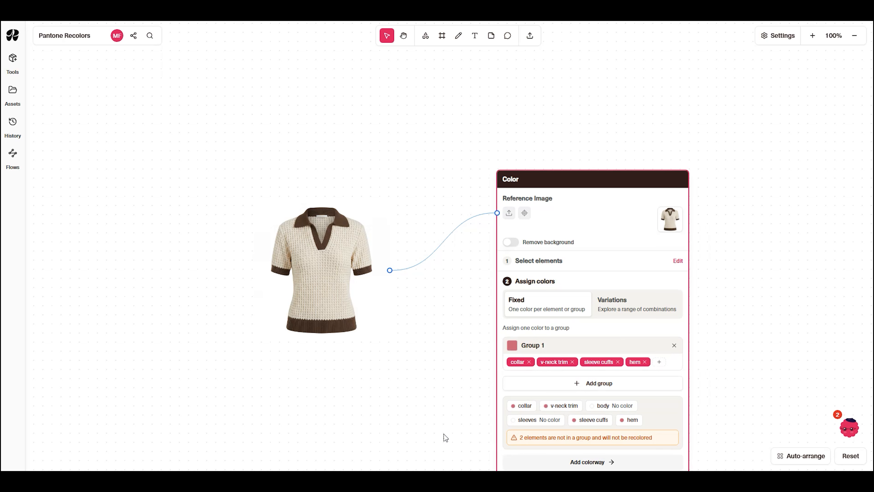
- Add a second element group containing the polo's body and sleeves
{"action": "left_click", "coordinate": [594, 388]}
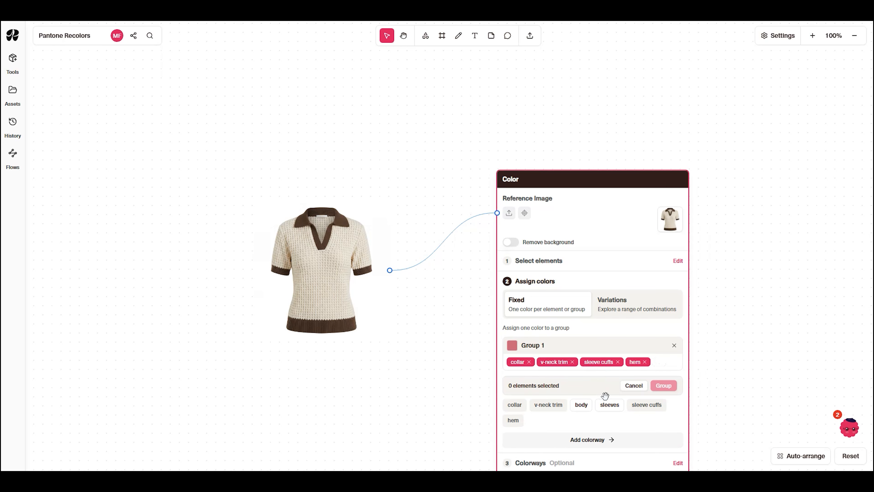
{"action": "left_click", "coordinate": [582, 405]}
{"action": "left_click", "coordinate": [617, 405]}
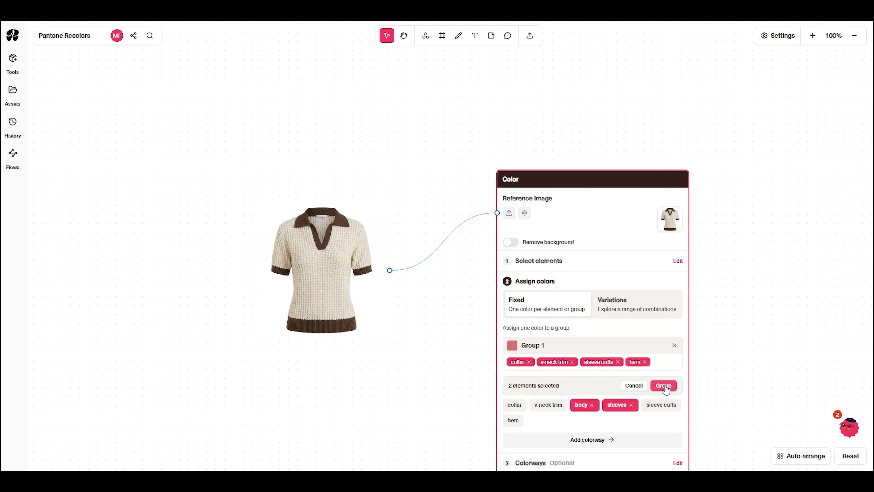
{"action": "left_click", "coordinate": [663, 386]}
- Set Group 1's color to the Pantone color Cloud Dancer, 11-4201 TCX
{"action": "left_click_drag", "start_coordinate": [746, 379], "coordinate": [695, 277]}
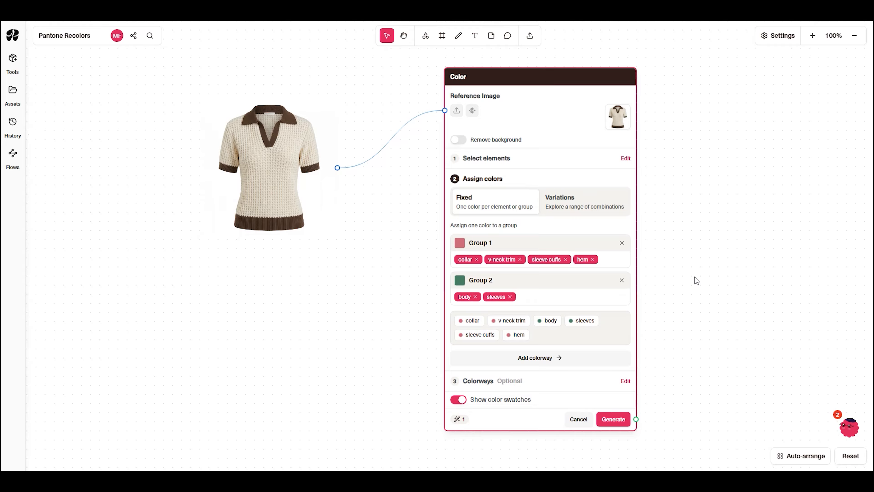
{"action": "left_click", "coordinate": [460, 244]}
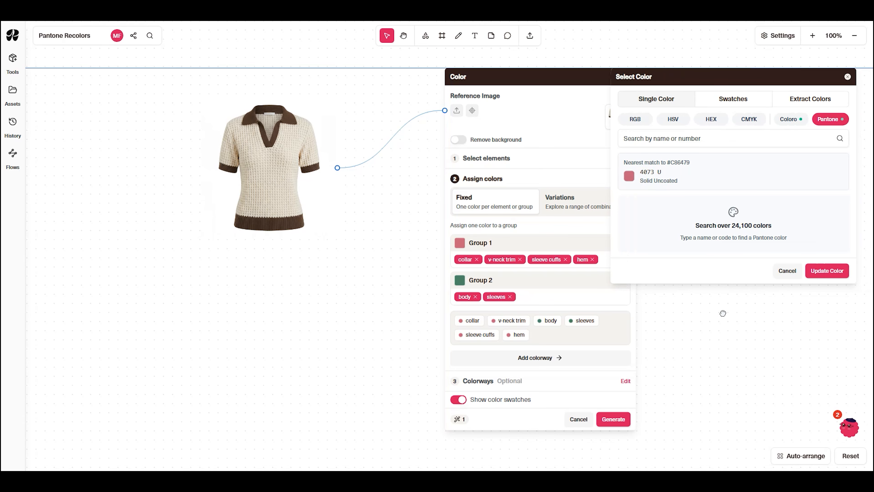
{"action": "left_click", "coordinate": [644, 121]}
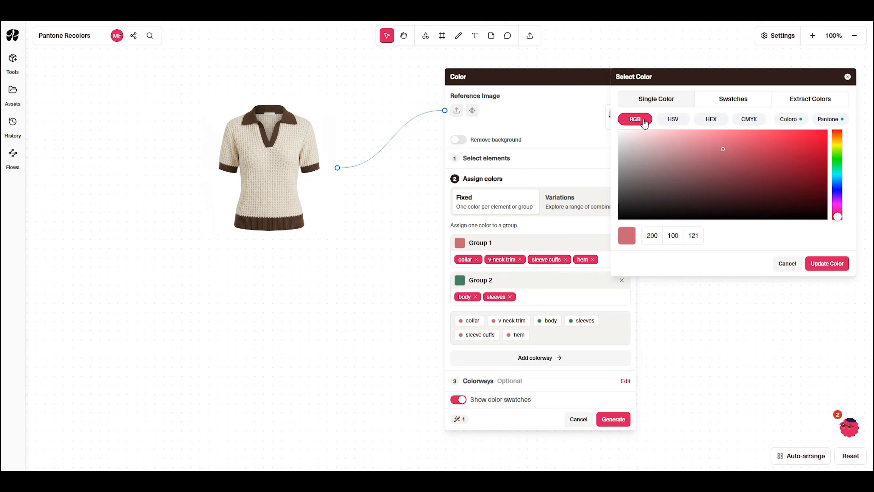
{"action": "left_click", "coordinate": [820, 126]}
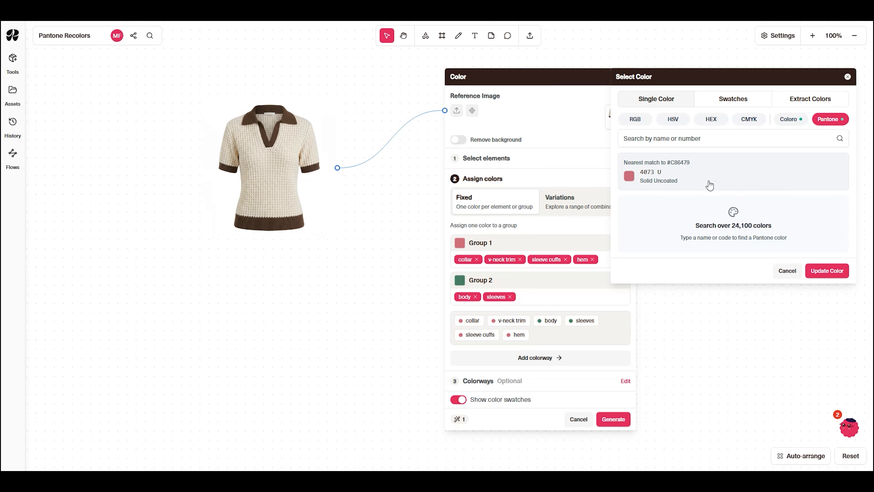
{"action": "left_click", "coordinate": [710, 142]}
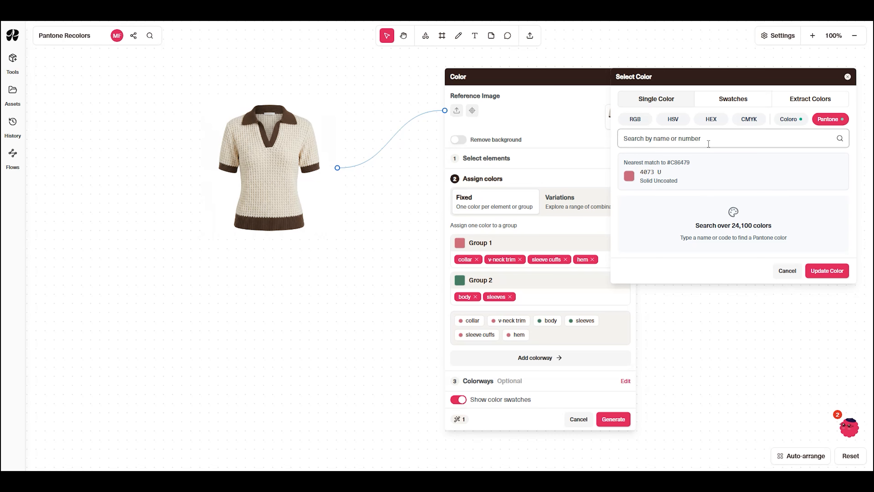
{"action": "type", "text": "Cloud Dancer"}
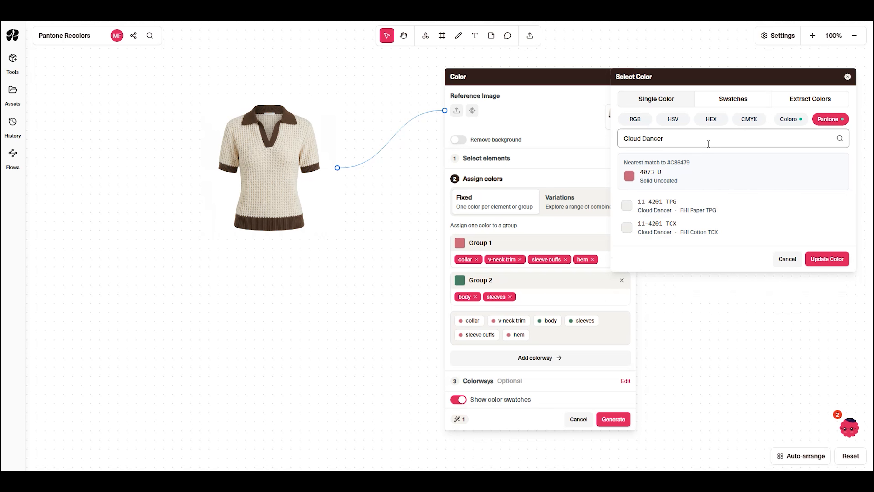
{"action": "left_click", "coordinate": [706, 230]}
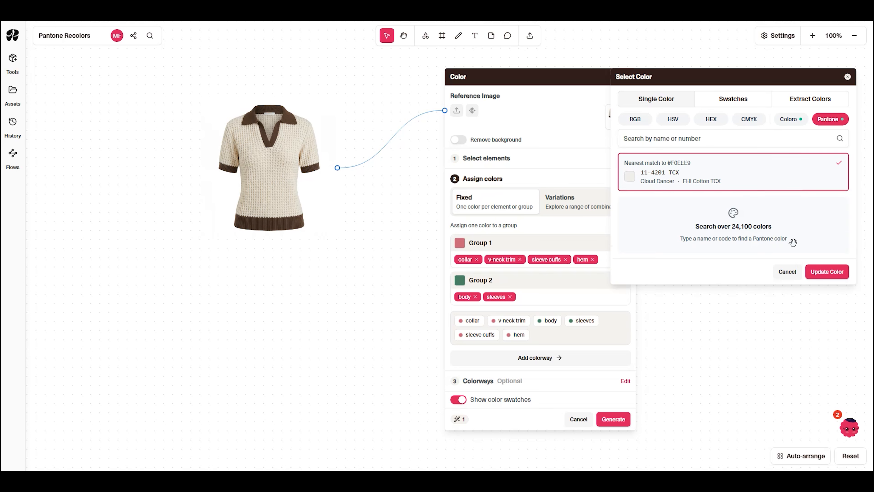
{"action": "left_click", "coordinate": [826, 273]}
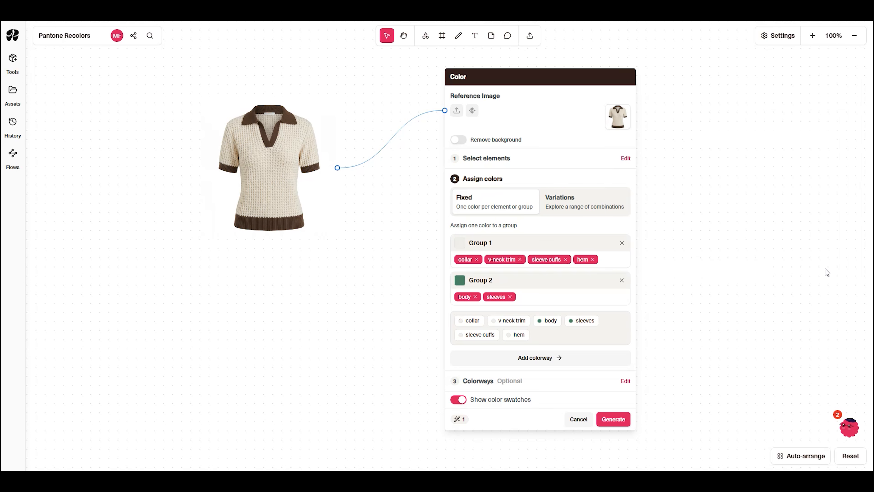
- Set Group 2's color to the Pantone color Dusty Rose, 17-1718
{"action": "left_click", "coordinate": [461, 282]}
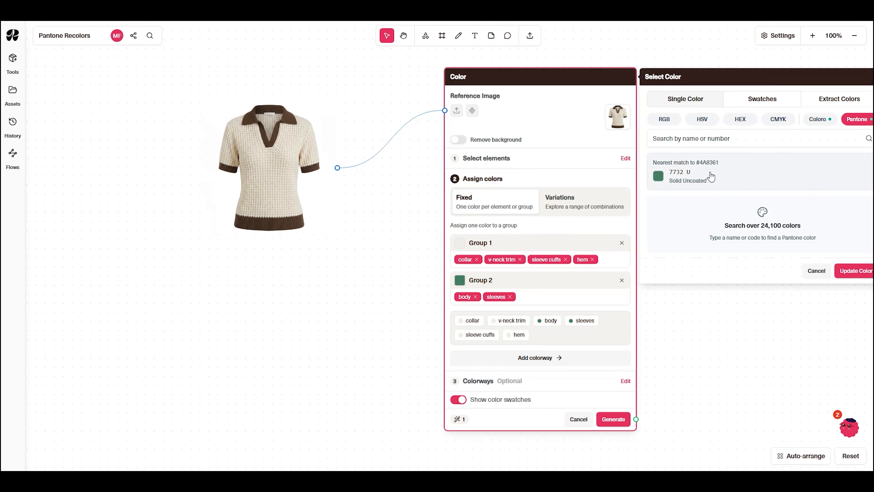
{"action": "left_click", "coordinate": [710, 135]}
{"action": "type", "text": "Dust"}
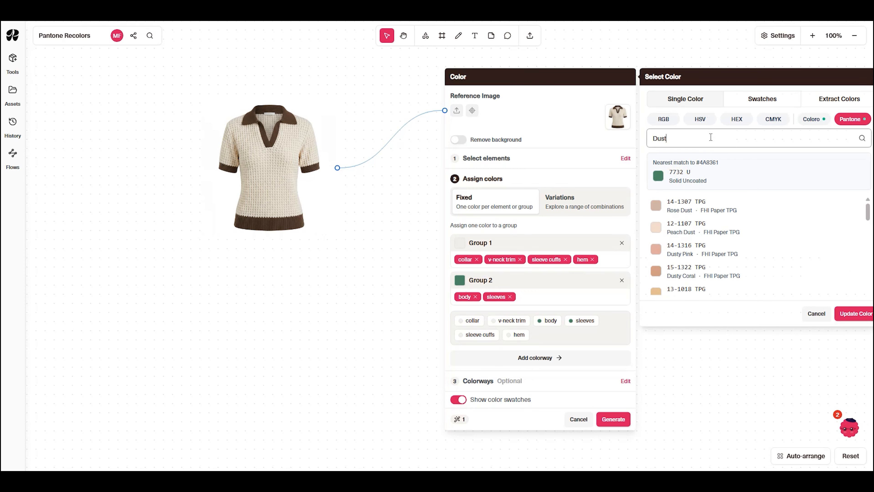
{"action": "type", "text": "y Rose"}
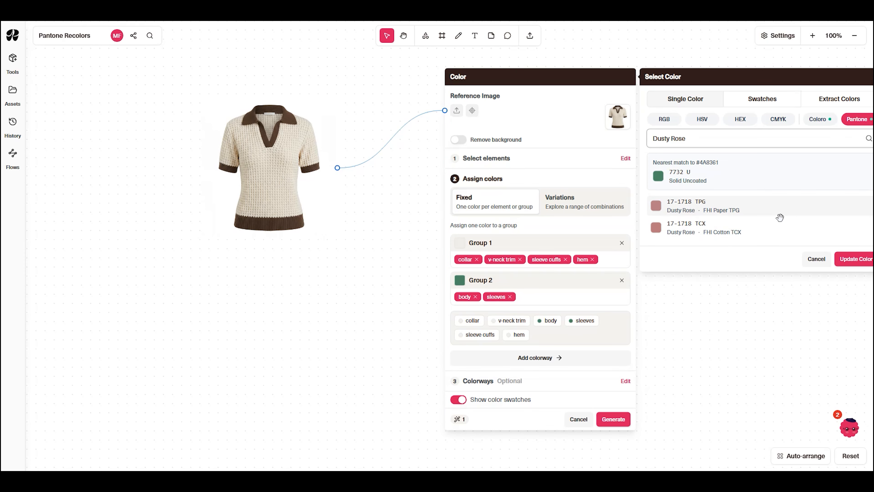
{"action": "left_click", "coordinate": [780, 218]}
{"action": "left_click", "coordinate": [854, 271]}
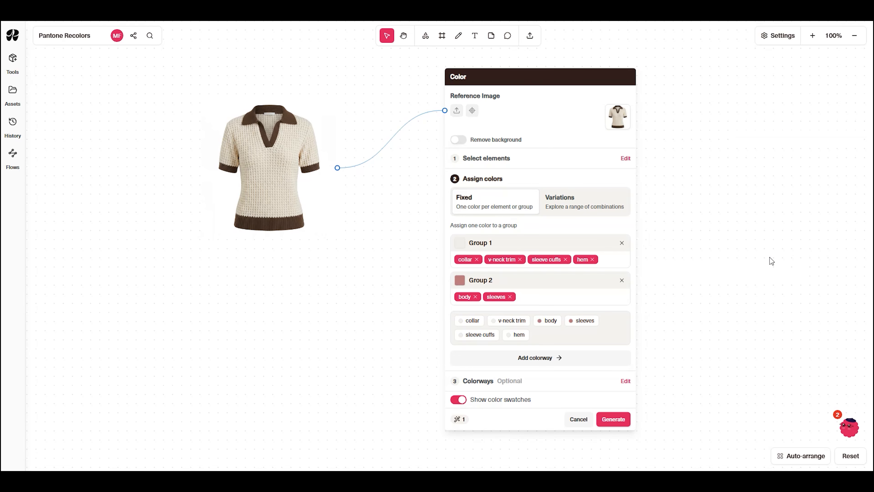
- Add a second colorway, remove it again, and generate the polo recolor from Colorway 1 only
{"action": "left_click_drag", "start_coordinate": [712, 269], "coordinate": [591, 258]}
{"action": "left_click", "coordinate": [490, 238]}
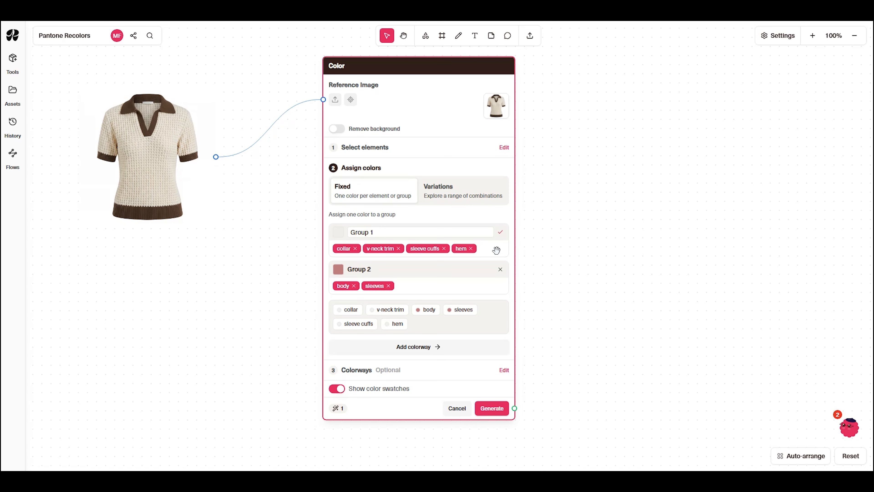
{"action": "left_click", "coordinate": [431, 347]}
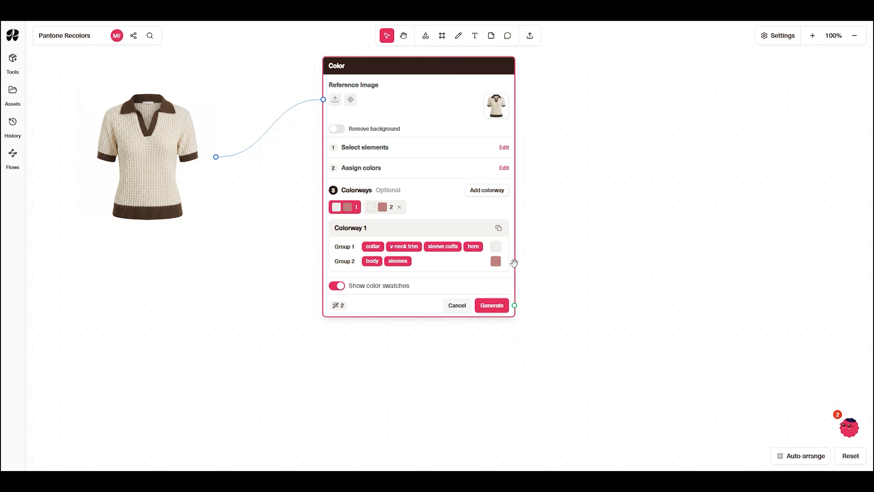
{"action": "left_click", "coordinate": [400, 208]}
{"action": "left_click", "coordinate": [497, 305]}
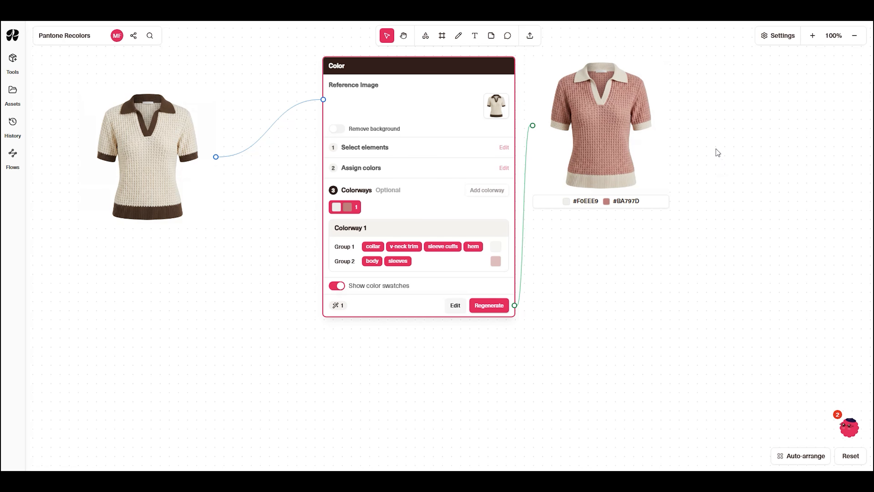
- Open the grey sweater that feeds the full-garment Color node in the image editor and switch to its color tools
{"action": "left_click_drag", "start_coordinate": [716, 150], "coordinate": [726, 203]}
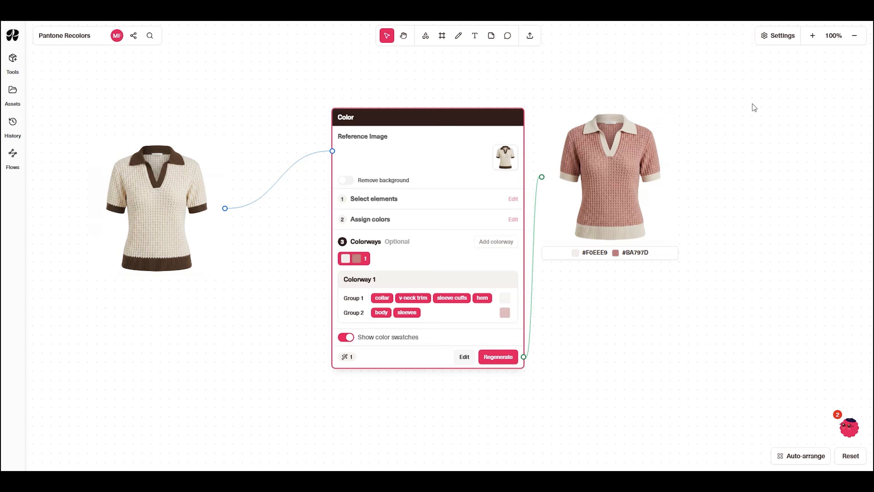
{"action": "scroll", "coordinate": [753, 104], "scroll_direction": "down", "scroll_amount": 4}
{"action": "left_click_drag", "start_coordinate": [648, 82], "coordinate": [652, 312]}
{"action": "left_click_drag", "start_coordinate": [674, 206], "coordinate": [342, 298]}
{"action": "scroll", "coordinate": [532, 274], "scroll_direction": "up", "scroll_amount": 5}
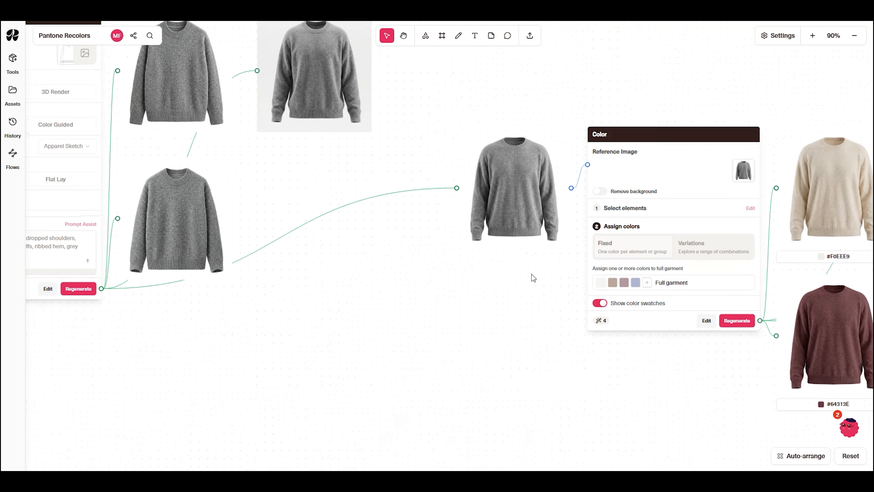
{"action": "left_click_drag", "start_coordinate": [532, 274], "coordinate": [429, 328]}
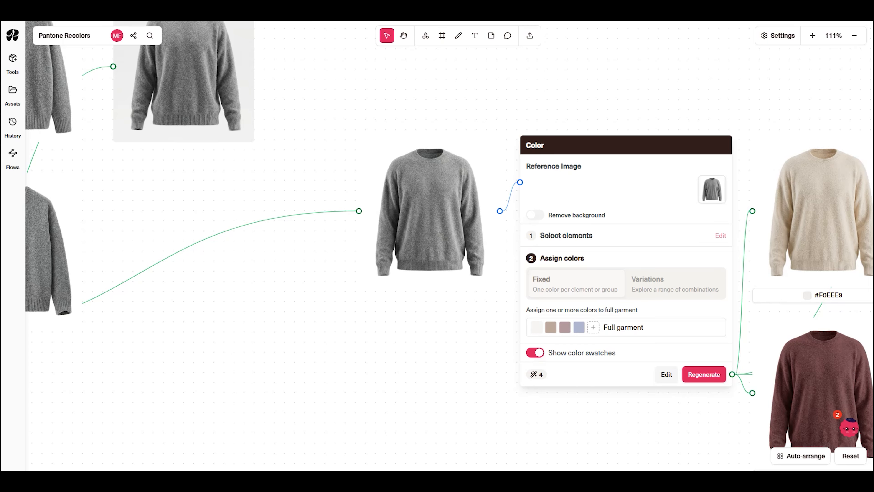
{"action": "double_click", "coordinate": [429, 208]}
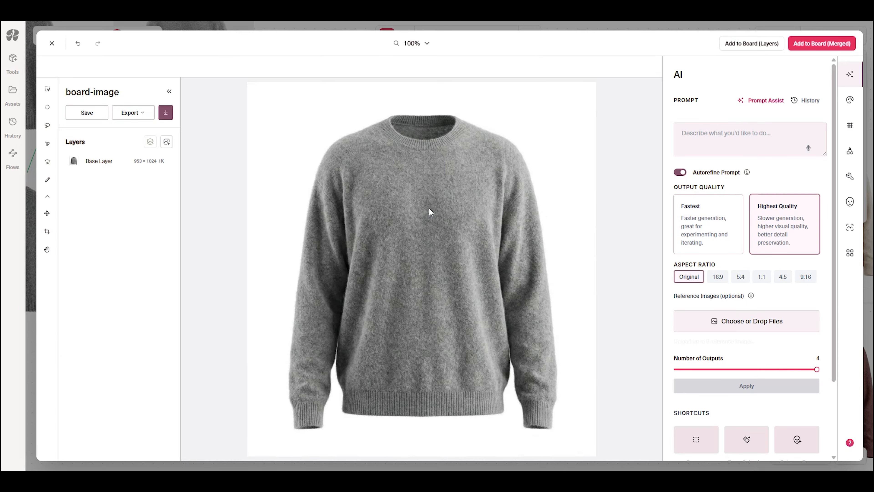
{"action": "left_click", "coordinate": [852, 108]}
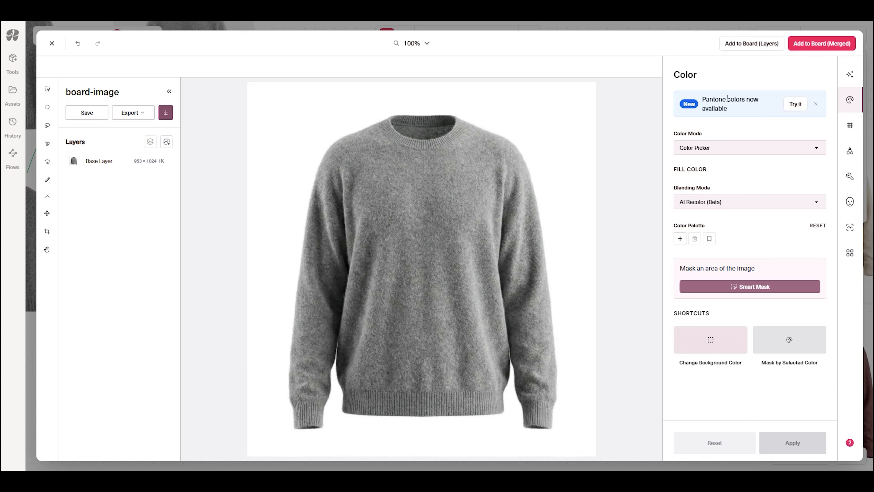
- Add the Pantone color Cloud Dancer, 11-4201 TCX, to the grey sweater's color palette
{"action": "left_click", "coordinate": [680, 239]}
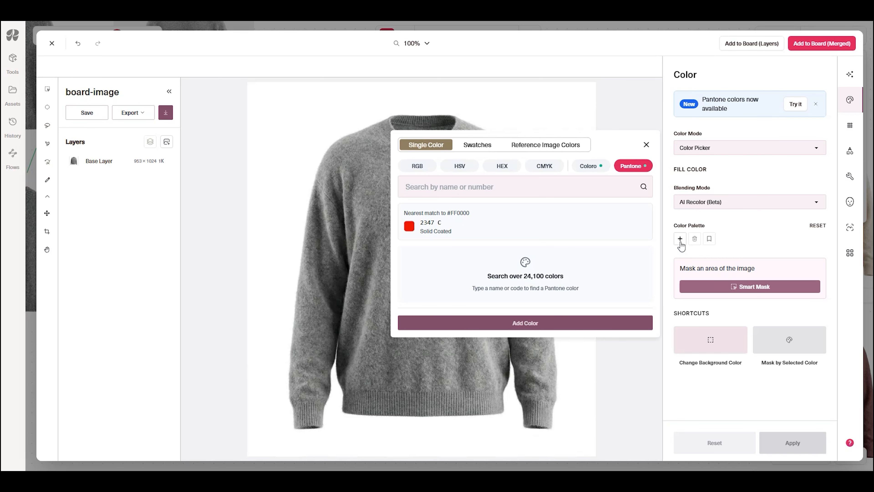
{"action": "left_click", "coordinate": [430, 167]}
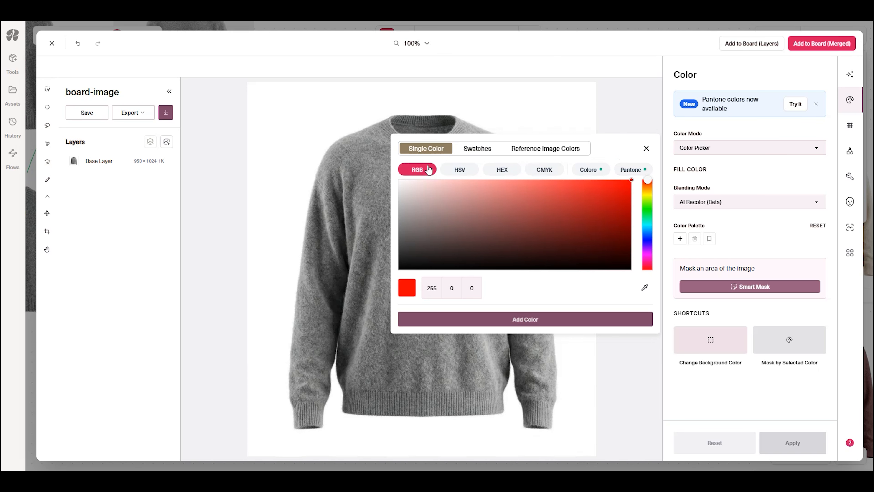
{"action": "left_click", "coordinate": [635, 169]}
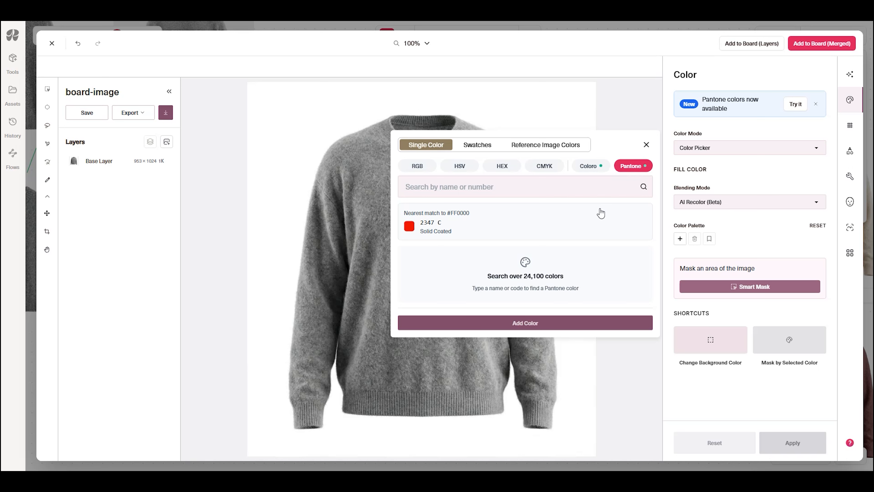
{"action": "left_click", "coordinate": [514, 190]}
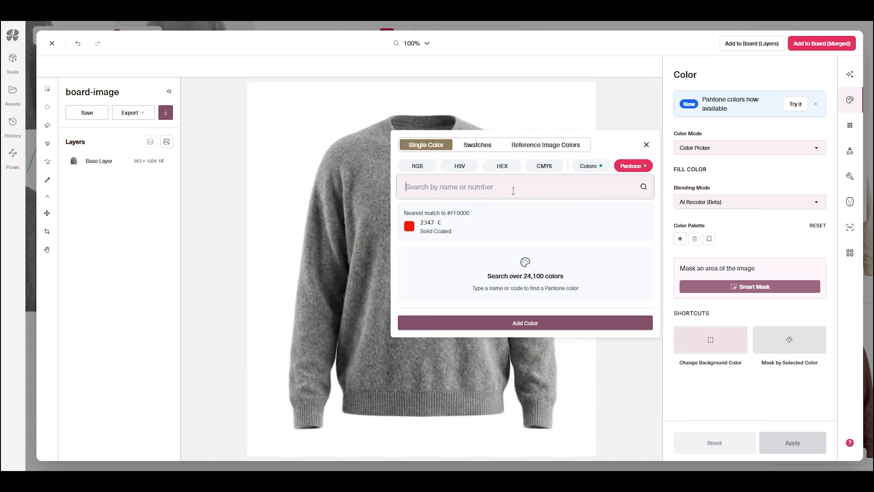
{"action": "type", "text": "Cloud"}
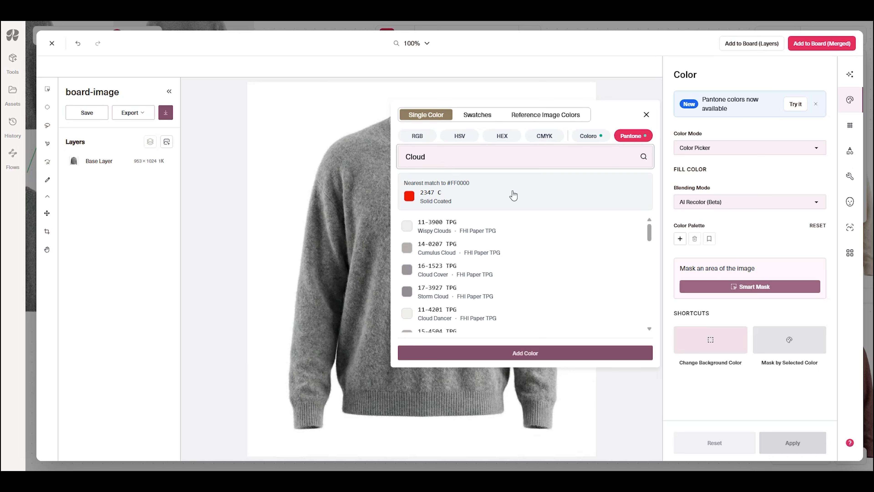
{"action": "type", "text": " Dancer"}
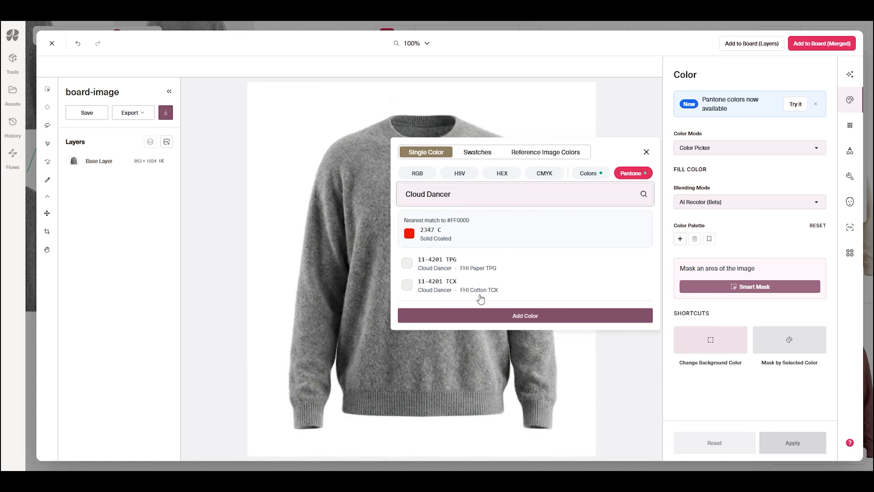
{"action": "left_click", "coordinate": [481, 296]}
{"action": "left_click", "coordinate": [513, 324]}
- Add the Pantone color Toffee, 18-1031 TCX, to the grey sweater's color palette
{"action": "left_click", "coordinate": [477, 180]}
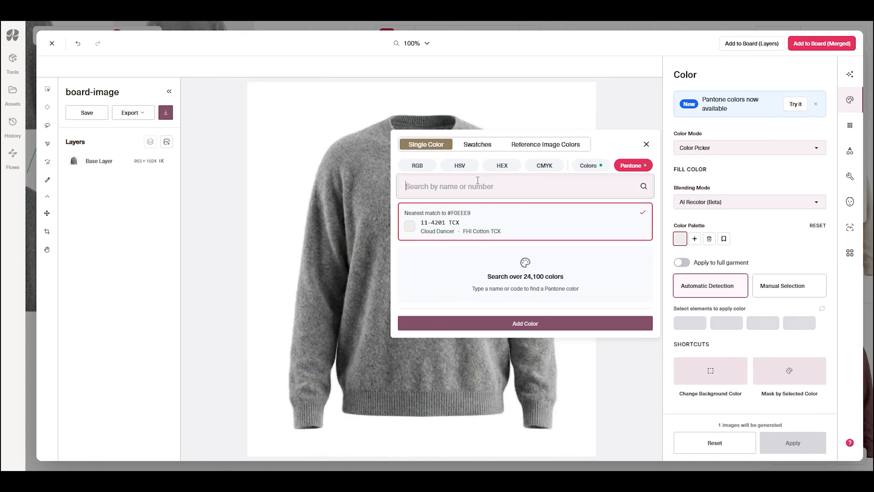
{"action": "type", "text": "Toffee"}
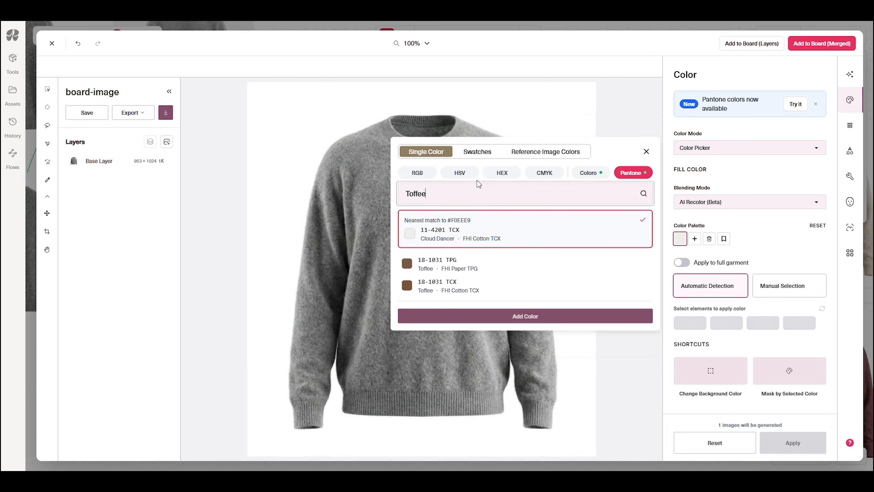
{"action": "left_click", "coordinate": [530, 285]}
{"action": "left_click", "coordinate": [423, 323]}
- Add the Pantone color Burgundy, 19-1617 TCX, to the grey sweater's color palette
{"action": "left_click", "coordinate": [472, 186]}
{"action": "type", "text": "Burgundy"}
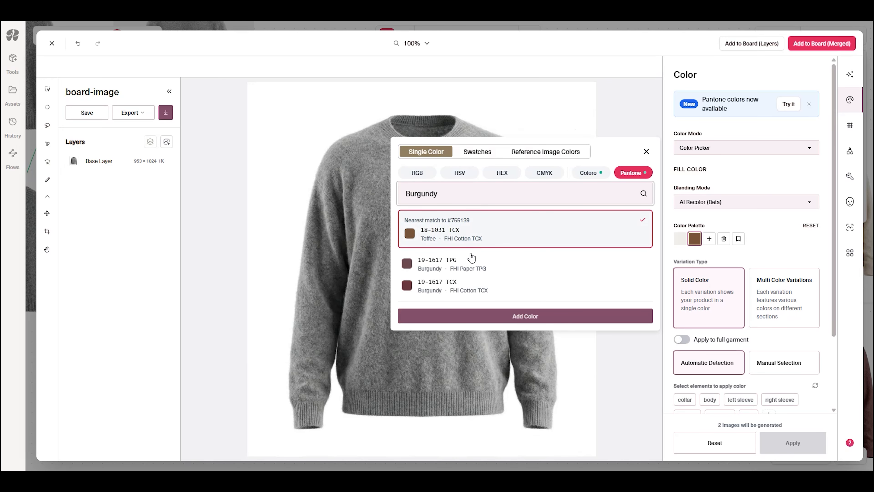
{"action": "left_click", "coordinate": [477, 286]}
{"action": "left_click", "coordinate": [490, 325]}
- Add the Pantone color Bleached Denim, 18-3930 TCX, to the sweater's color palette and close the color picker
{"action": "left_click", "coordinate": [467, 187]}
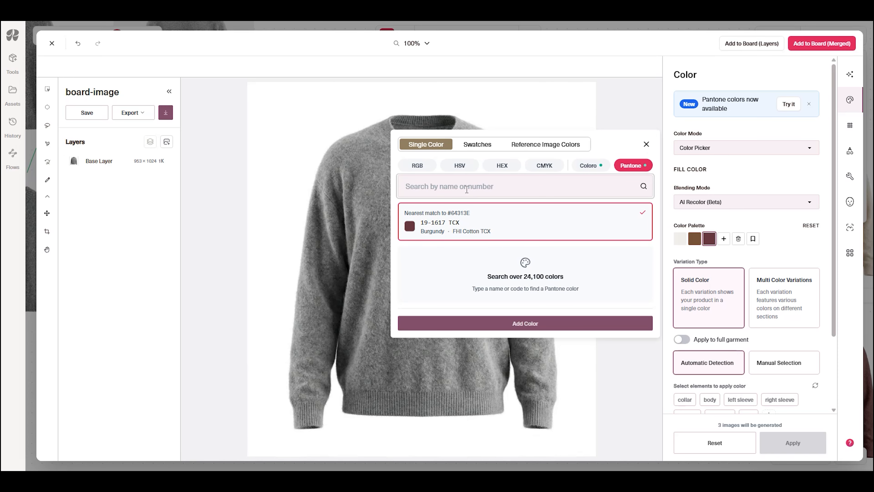
{"action": "type", "text": "Bleached De"}
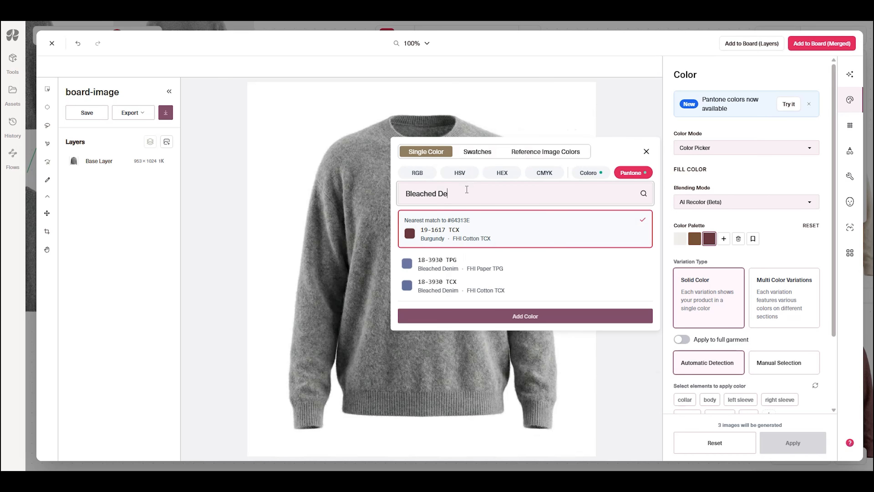
{"action": "type", "text": "nim"}
{"action": "left_click", "coordinate": [470, 289]}
{"action": "left_click", "coordinate": [534, 319]}
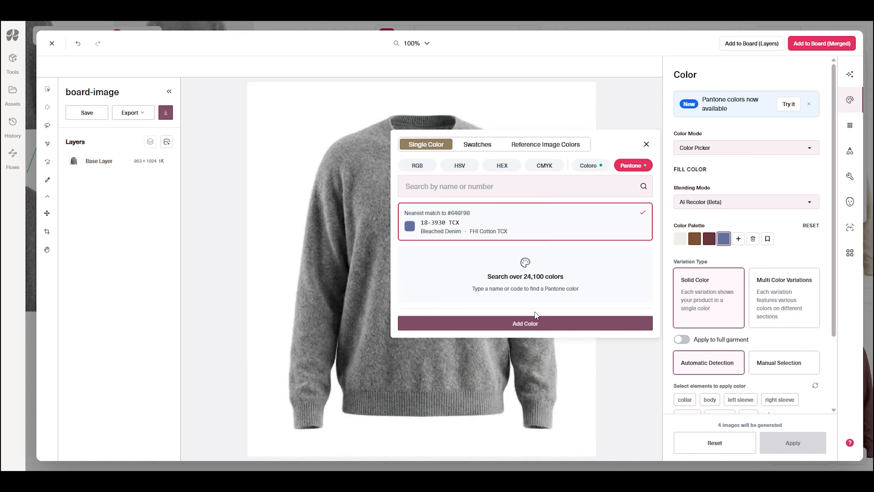
{"action": "left_click", "coordinate": [646, 144]}
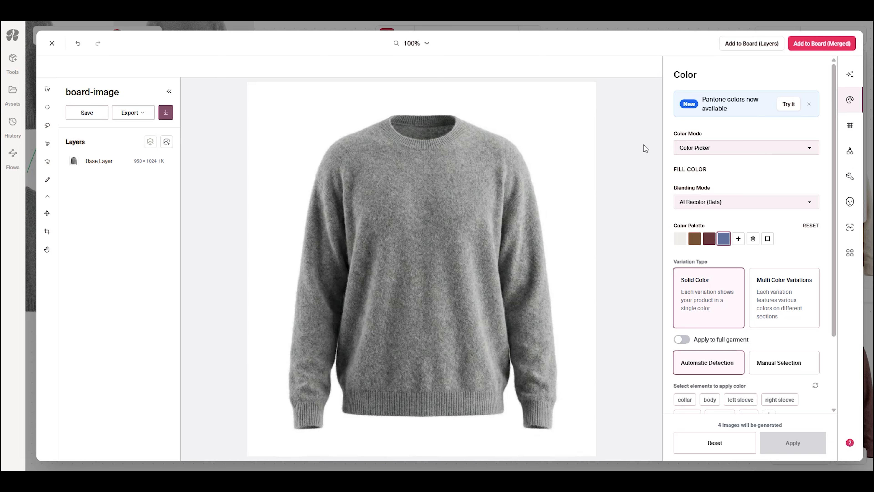
- Save the sweater's four-color palette as a new swatch group named Pantone Fall 2027
{"action": "left_click", "coordinate": [768, 240]}
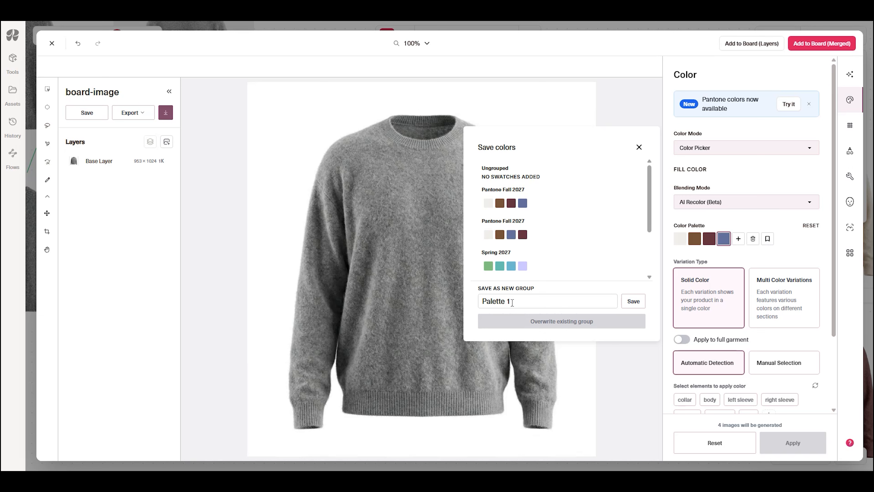
{"action": "left_click_drag", "start_coordinate": [516, 301], "coordinate": [448, 299]}
{"action": "type", "text": "P"}
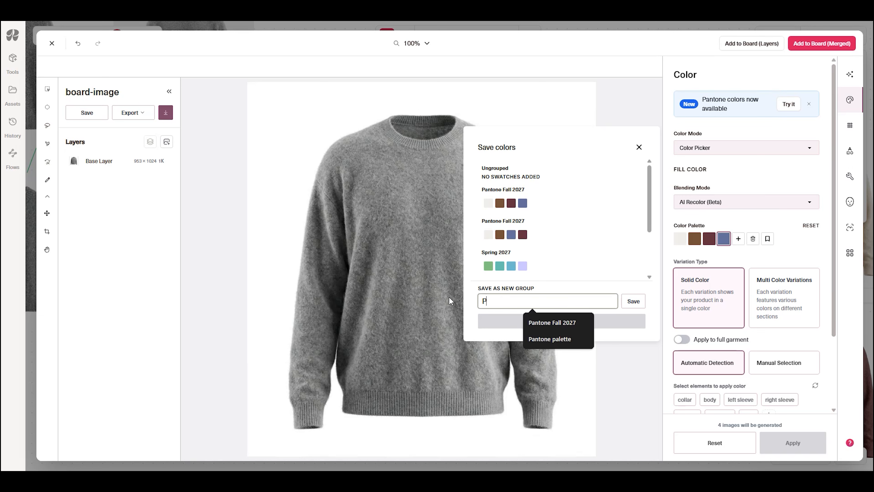
{"action": "type", "text": "antone Fall 202"}
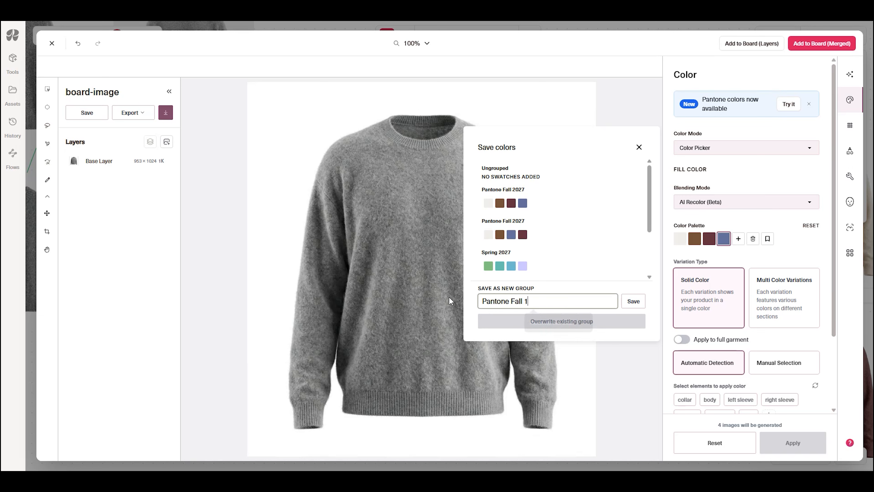
{"action": "type", "text": "7"}
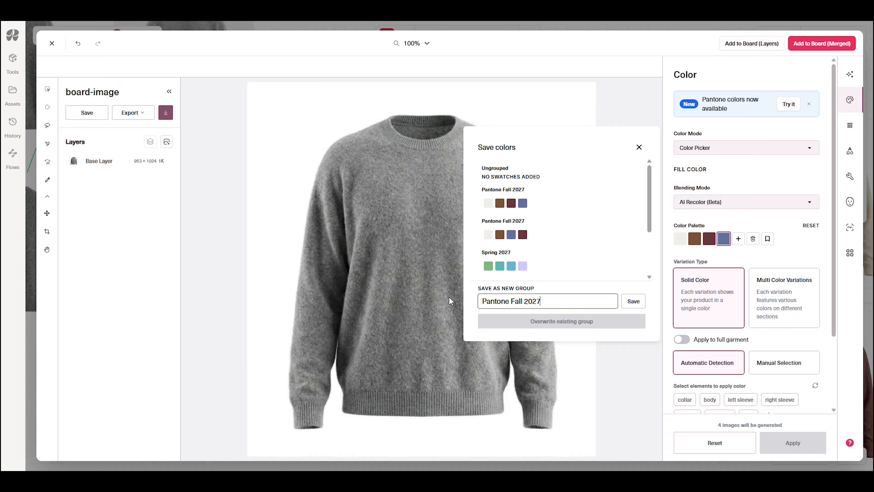
{"action": "left_click", "coordinate": [633, 301]}
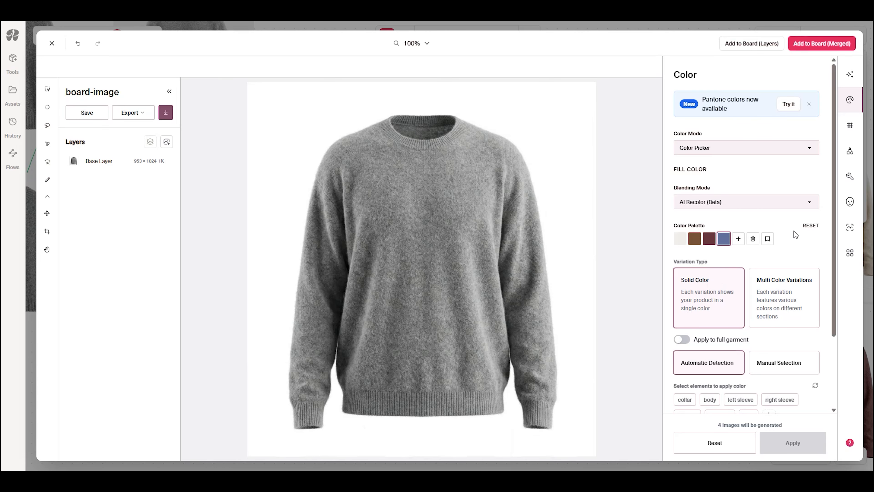
- Look up the saved Pantone Fall 2027 group in the swatch library and check its option to download as .ase
{"action": "left_click", "coordinate": [739, 240]}
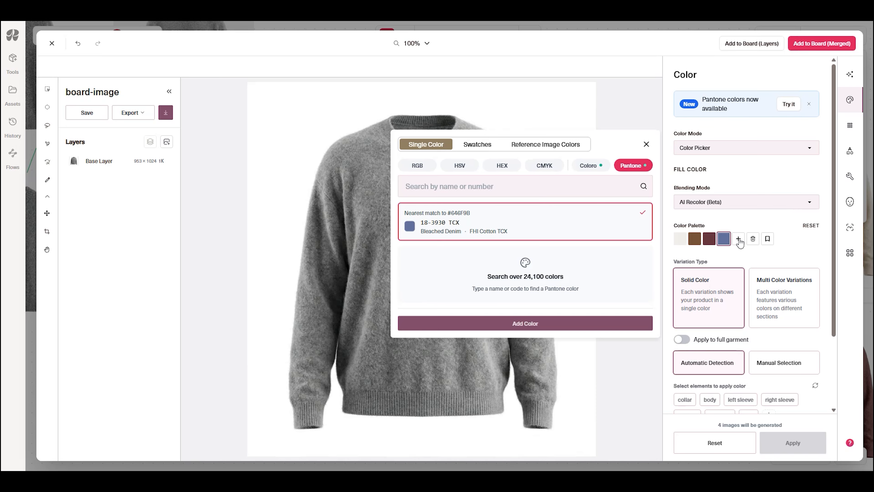
{"action": "left_click", "coordinate": [477, 144]}
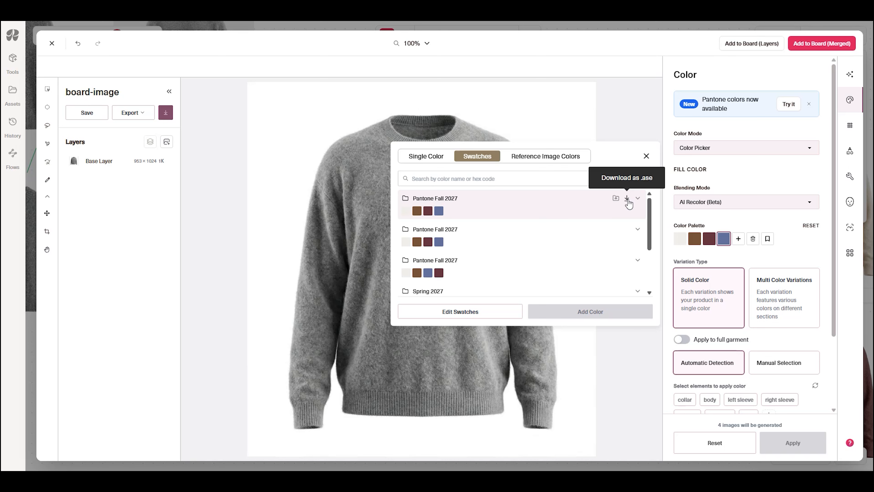
{"action": "left_click", "coordinate": [646, 156]}
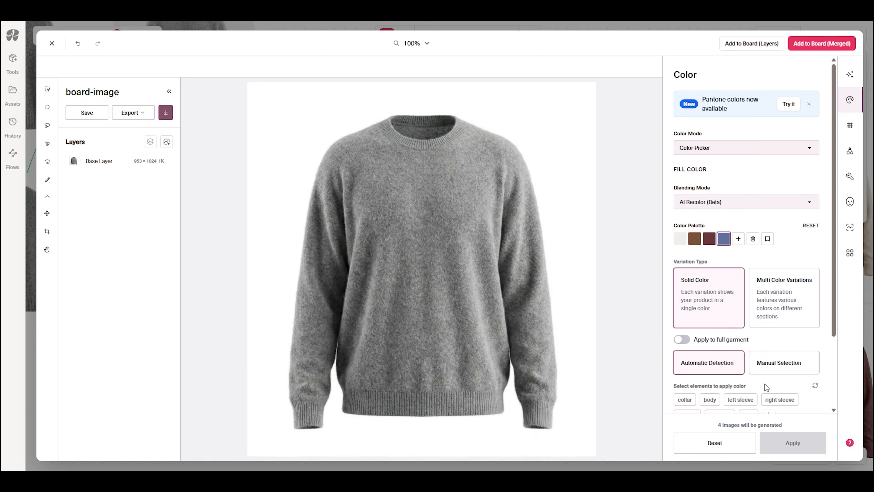
- Set the palette to apply to the full garment, and leave the image editor for the recolored sweaters on the board without generating
{"action": "left_click", "coordinate": [687, 341]}
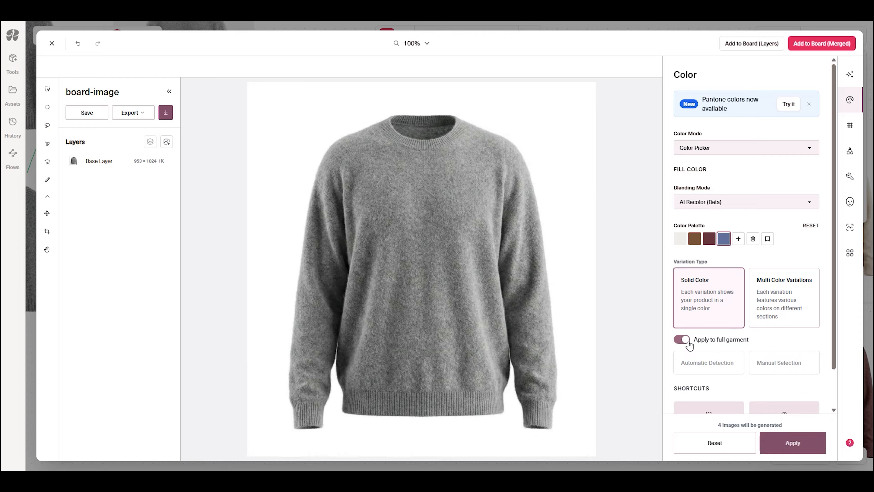
{"action": "scroll", "coordinate": [721, 328], "scroll_direction": "down", "scroll_amount": 2}
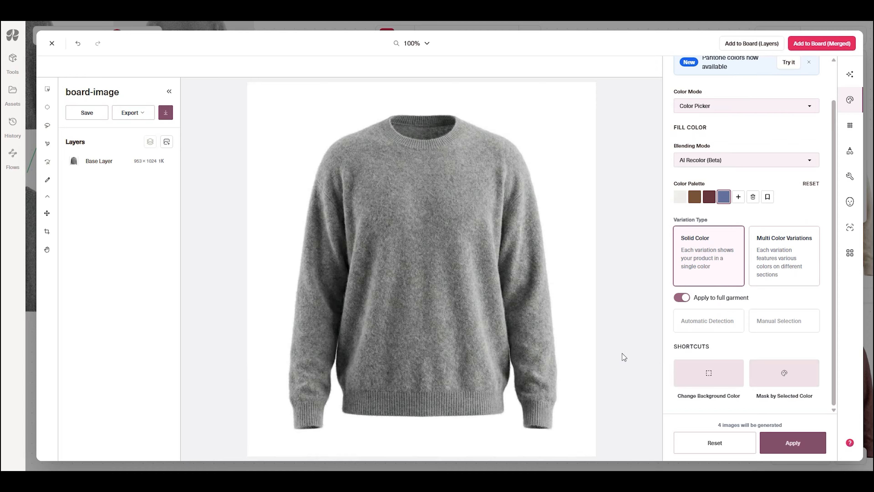
{"action": "left_click", "coordinate": [51, 43]}
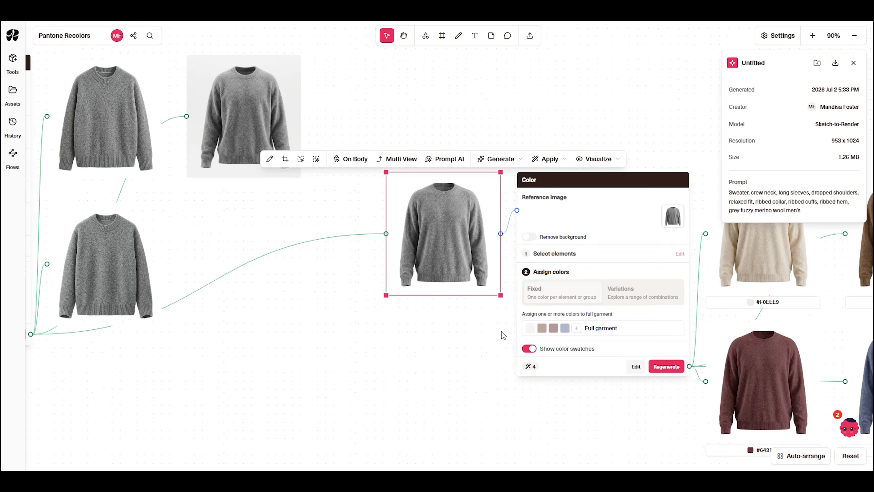
{"action": "left_click_drag", "start_coordinate": [626, 390], "coordinate": [392, 381]}
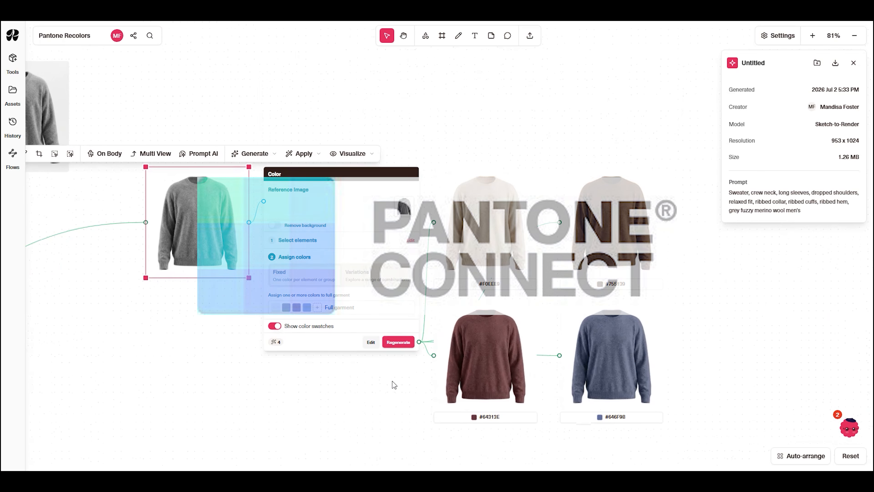